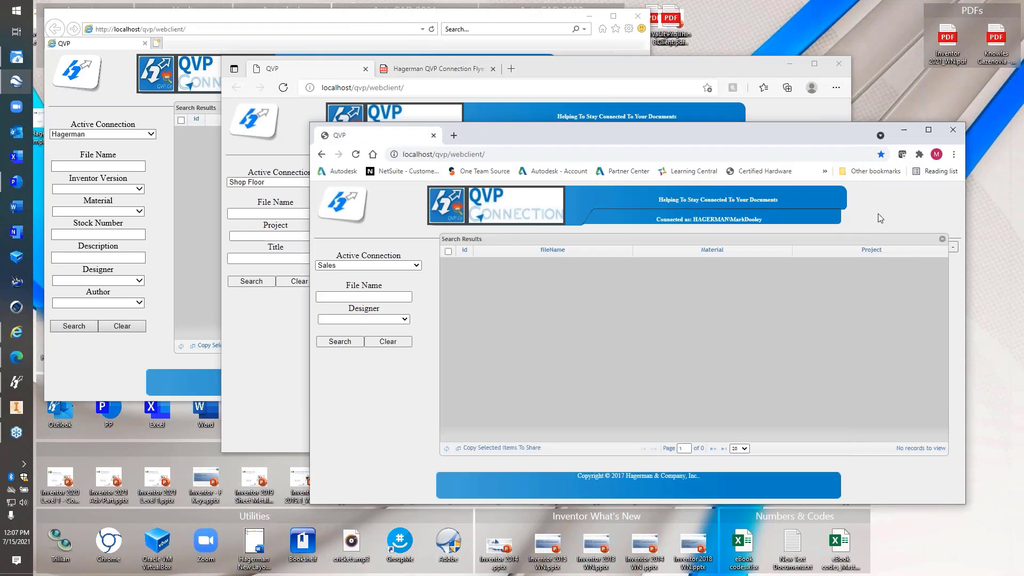
Move the Sales window aside and bring the Hagerman web client window to the front
drag(587, 136, 600, 168)
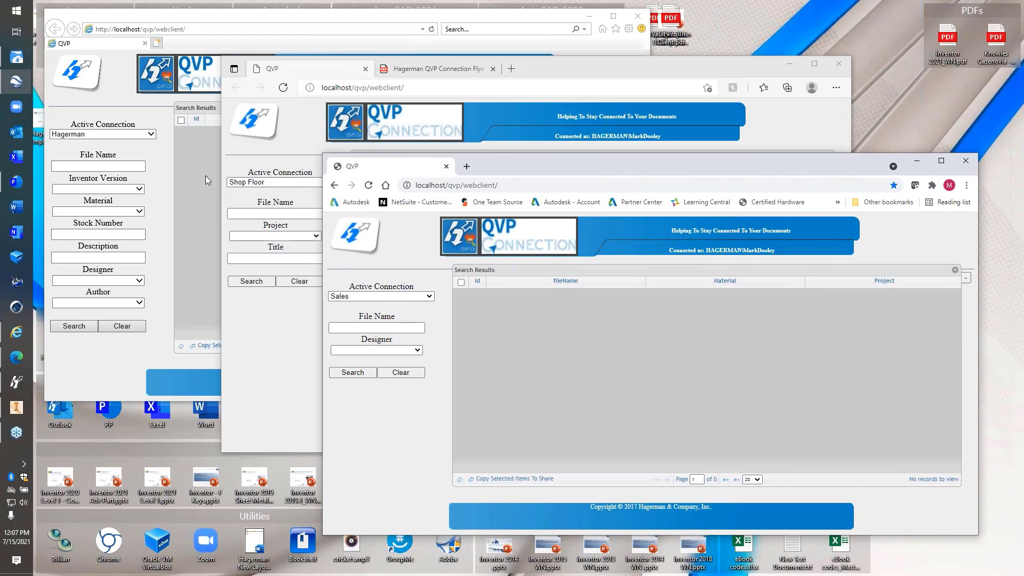
click(147, 146)
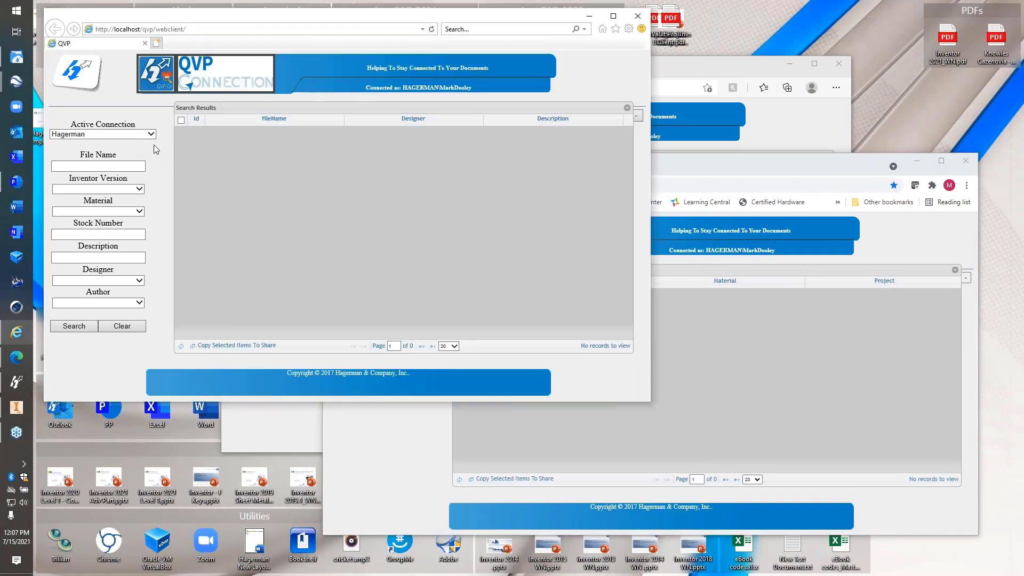
Keep Hagerman as the active connection and search for Inventor 2017 SP1 files
click(103, 134)
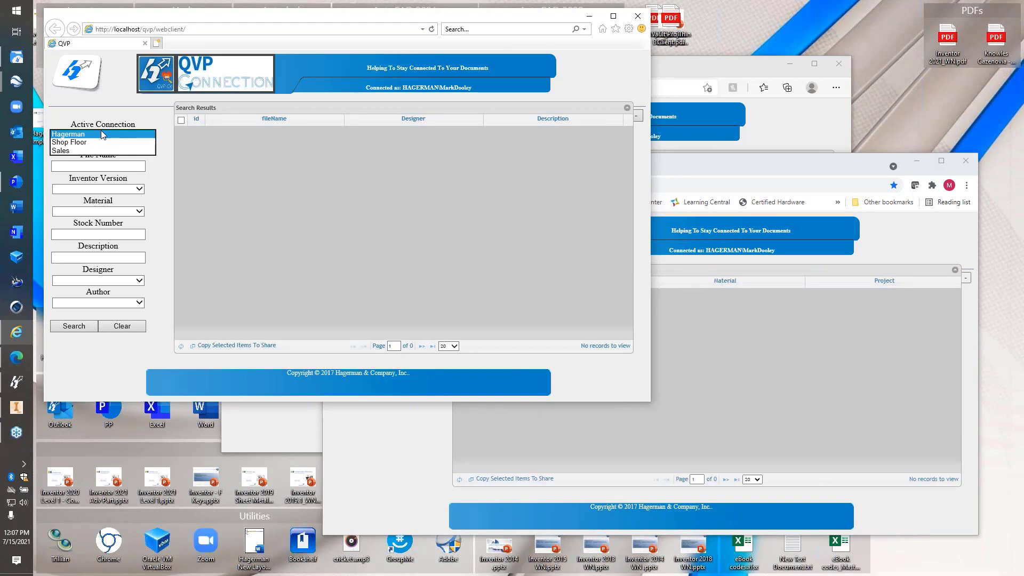
click(171, 176)
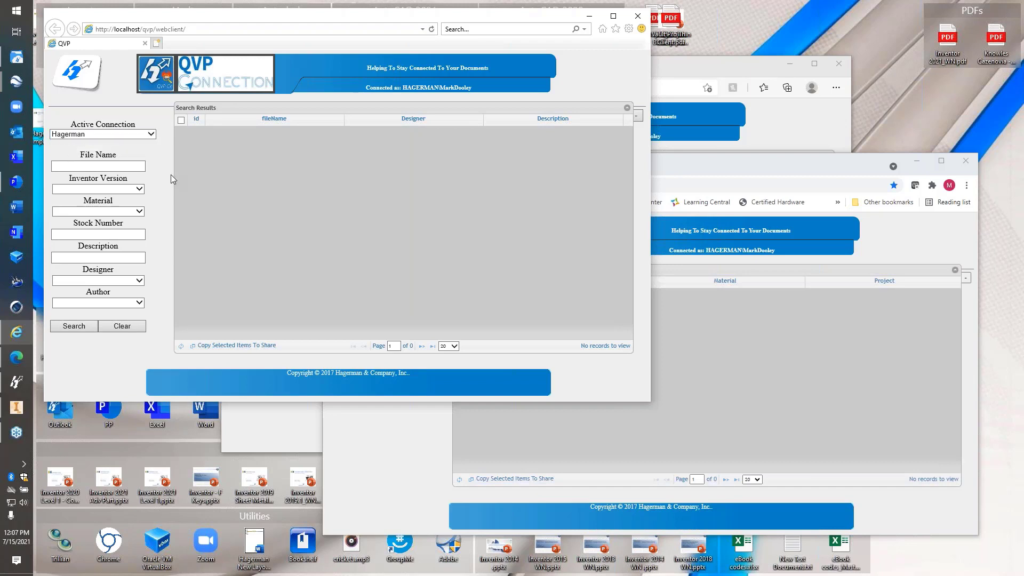
click(125, 190)
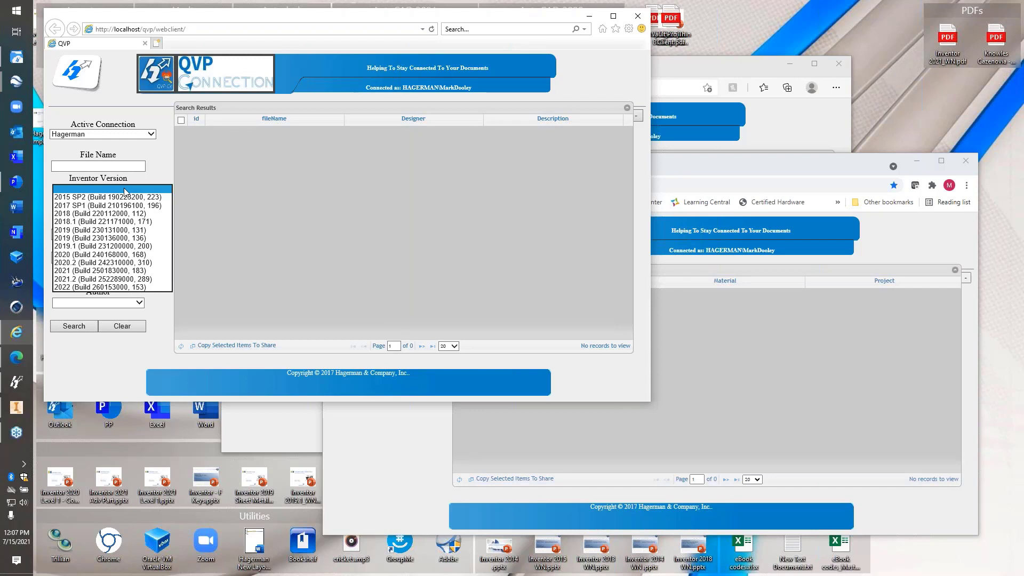
click(117, 206)
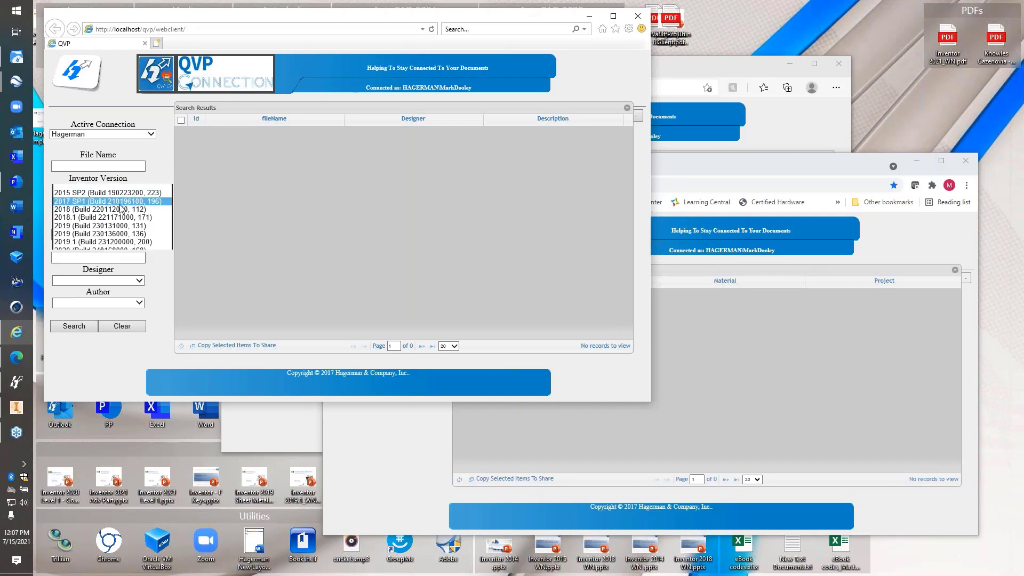
click(77, 326)
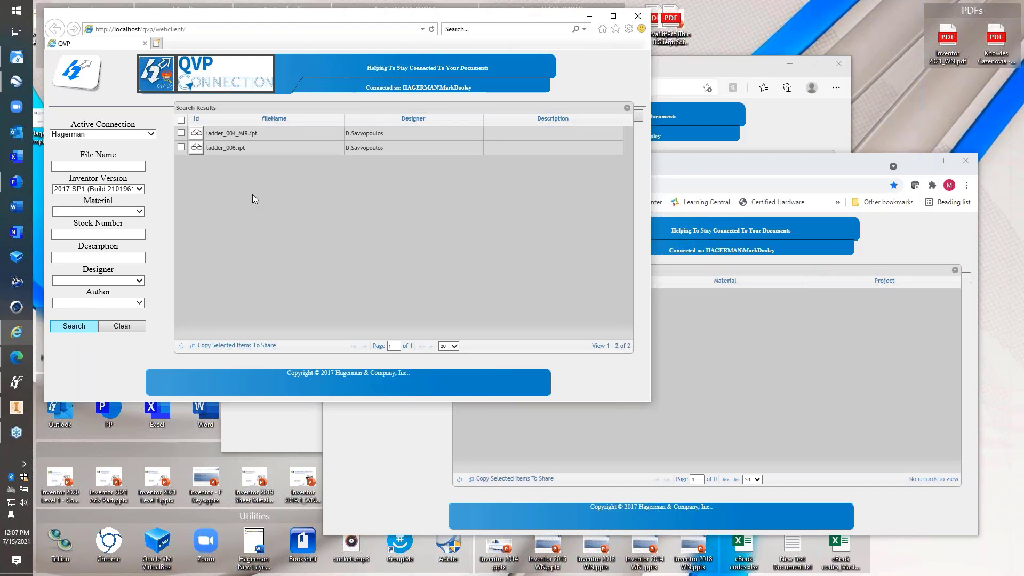
Search again with Inventor Version set to 2020, returning 50 documents
click(115, 190)
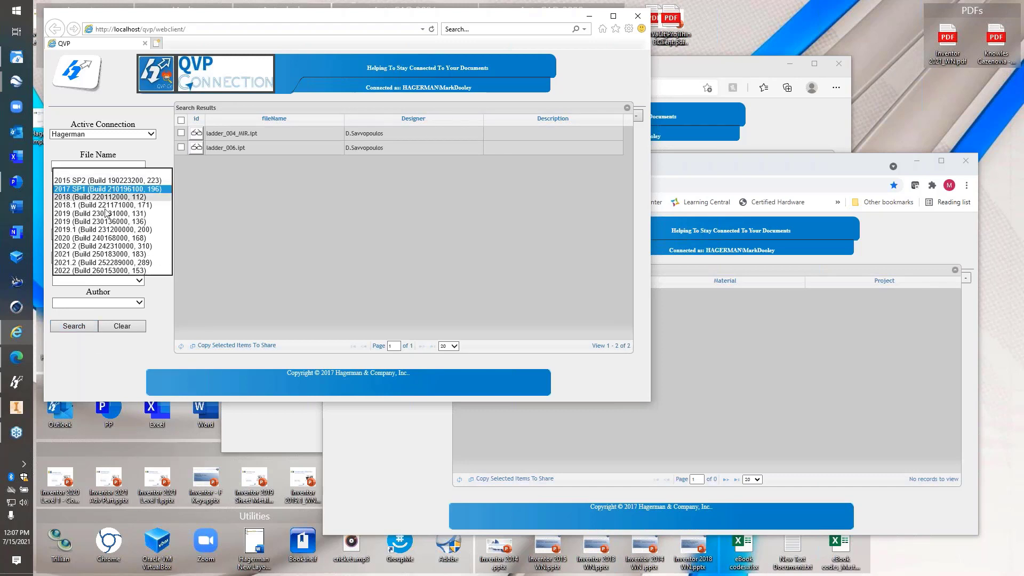
click(98, 238)
click(72, 326)
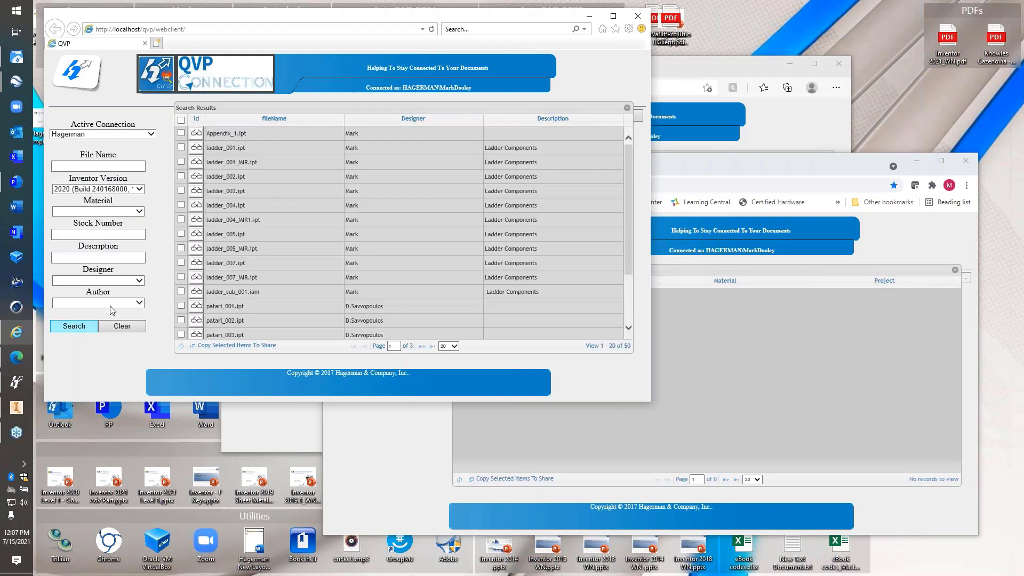
Show 100 results per page so all 50 documents fit on one page
click(455, 346)
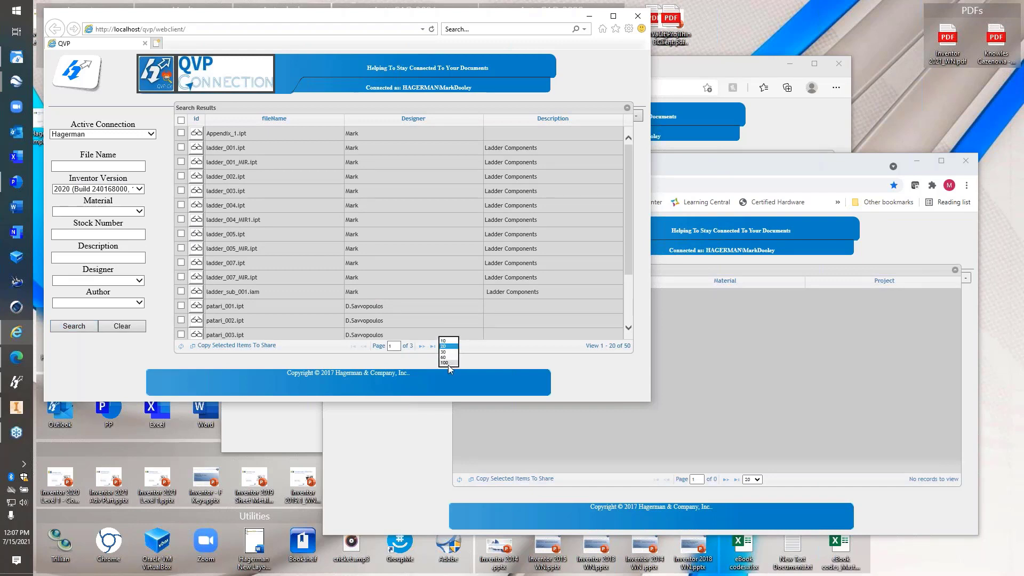
click(445, 362)
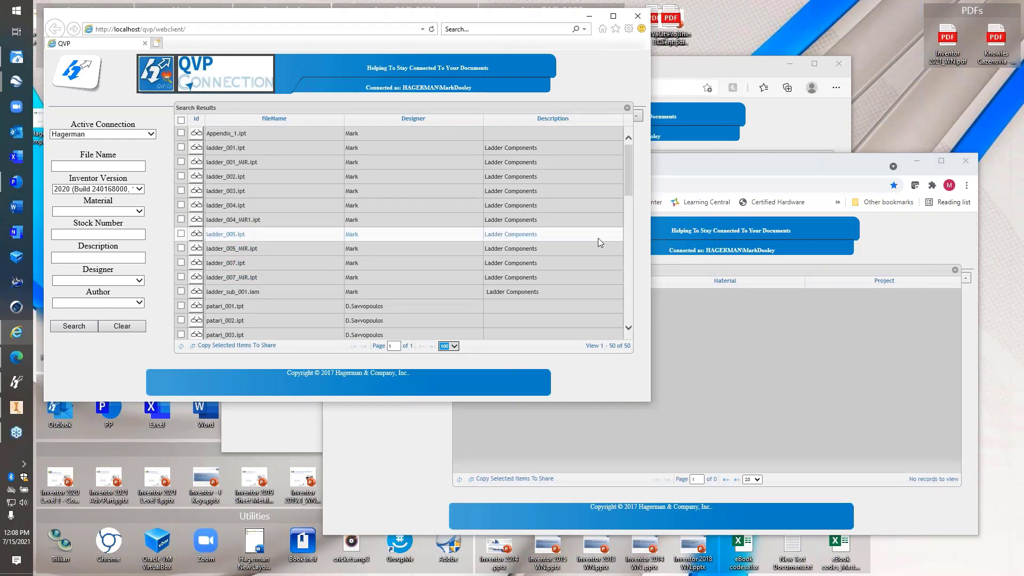
mouse_move(628, 160)
mouse_down()
mouse_move(625, 304)
mouse_move(640, 149)
mouse_up()
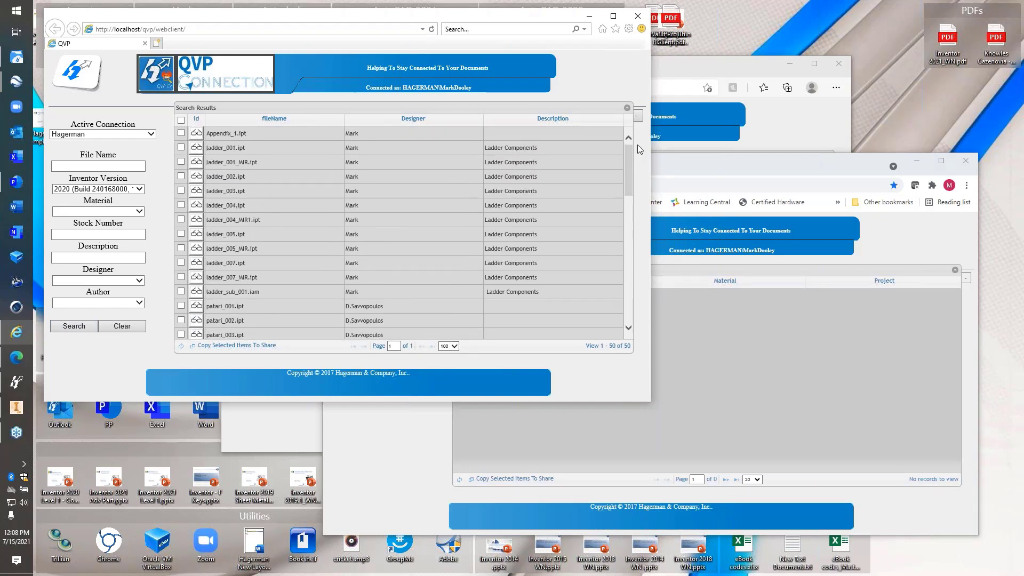
Sort the results by fileName, then Designer, then Description, reversing the Description order
click(275, 122)
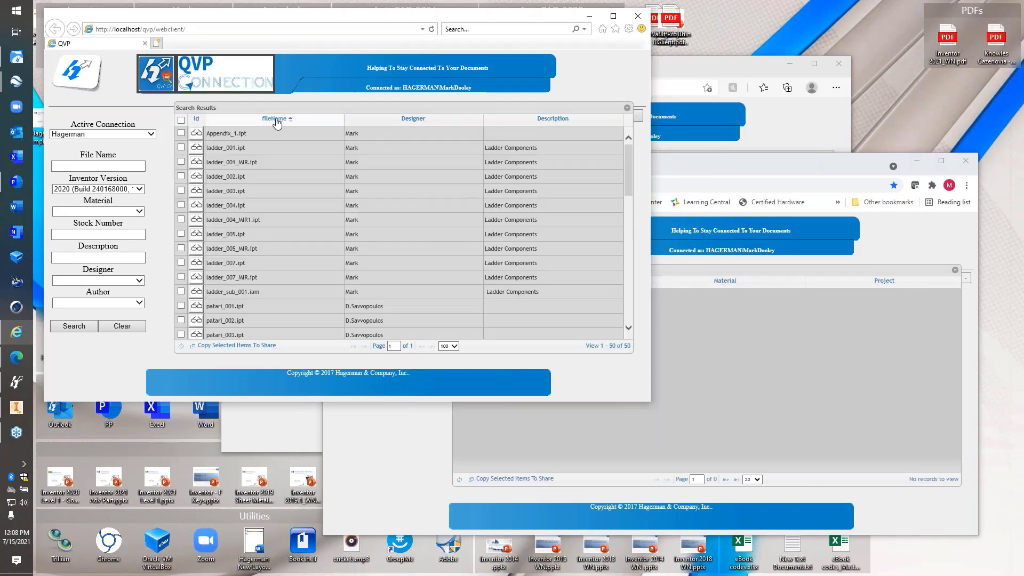
click(428, 123)
click(560, 120)
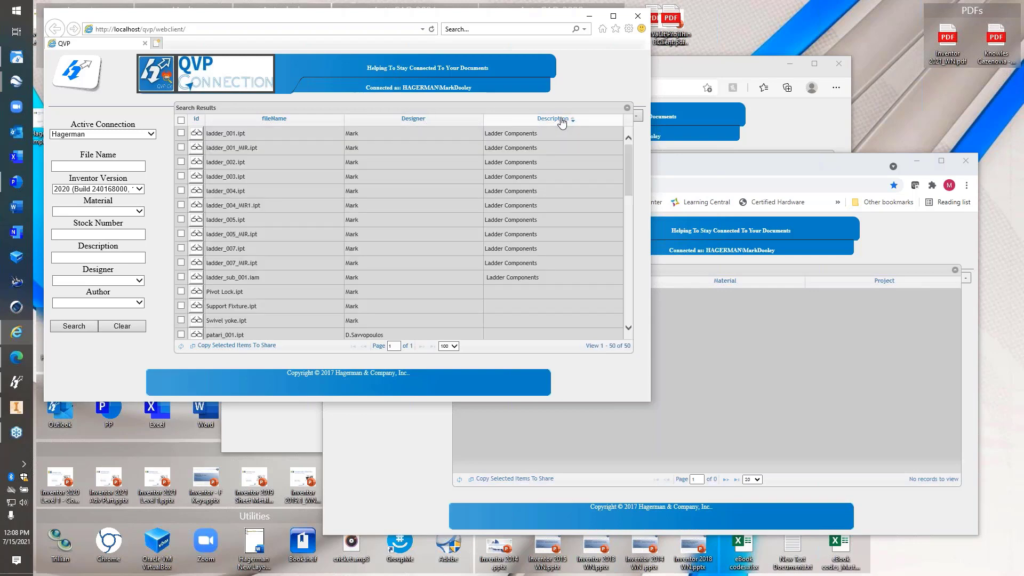
click(561, 122)
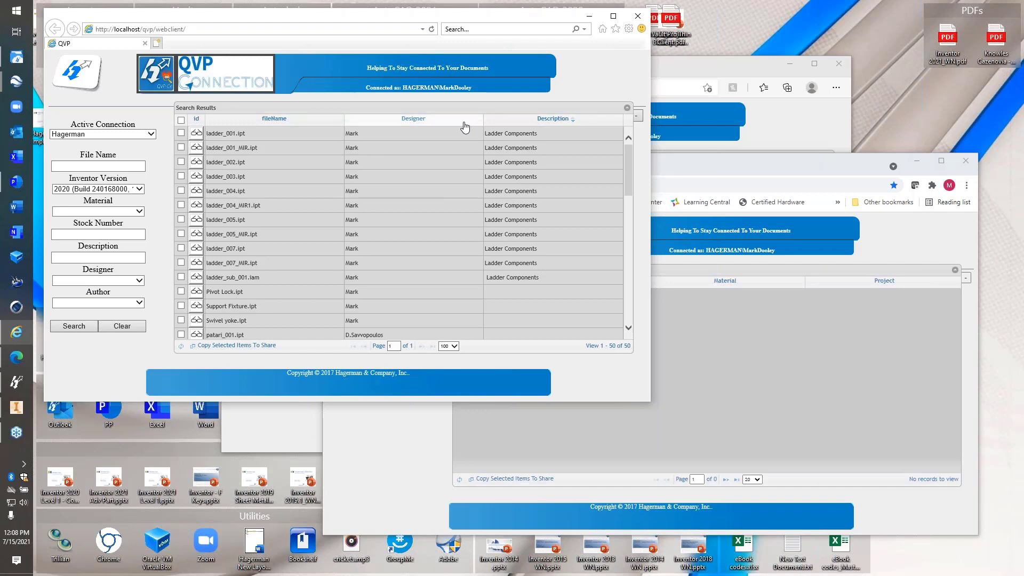
Search Aluminum 5005 files in version 2020, then across all Inventor versions, finding Block Base.ipt
click(101, 212)
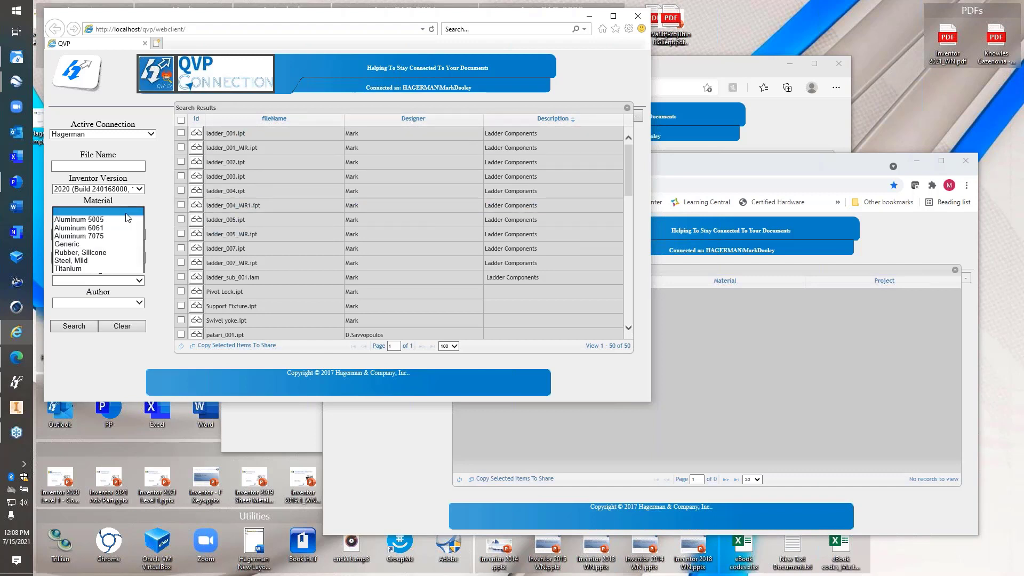
click(101, 221)
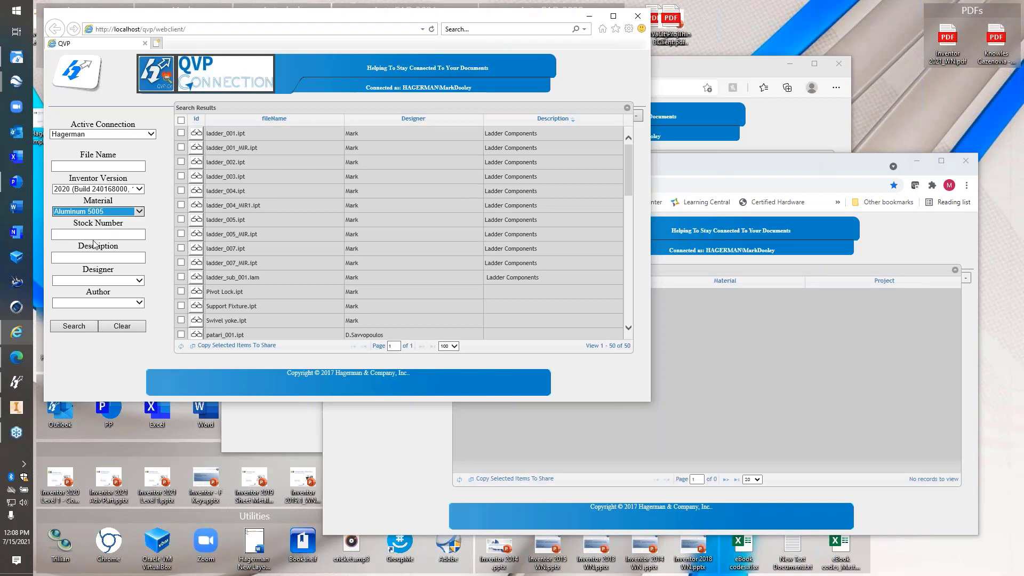
click(91, 325)
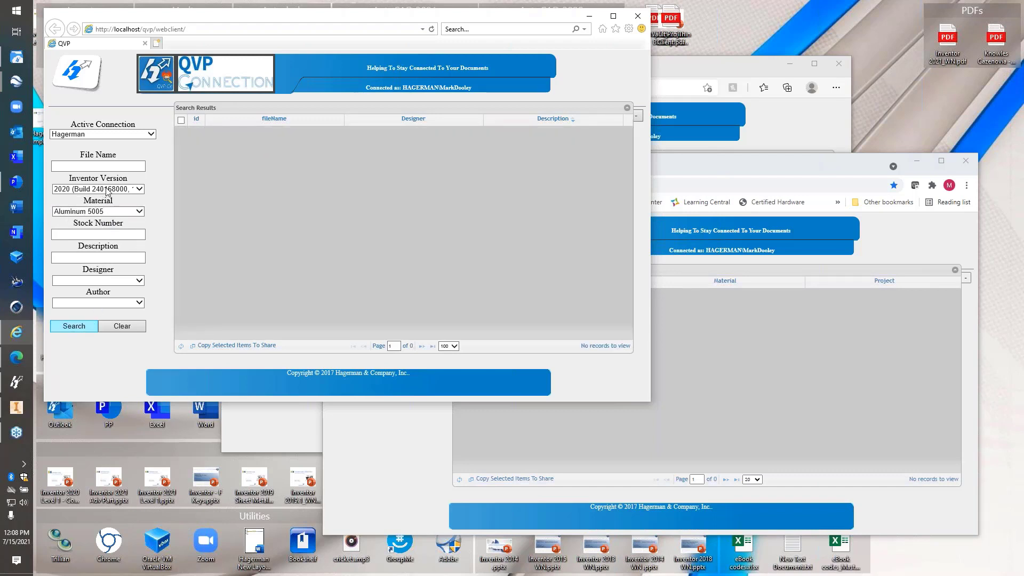
click(97, 193)
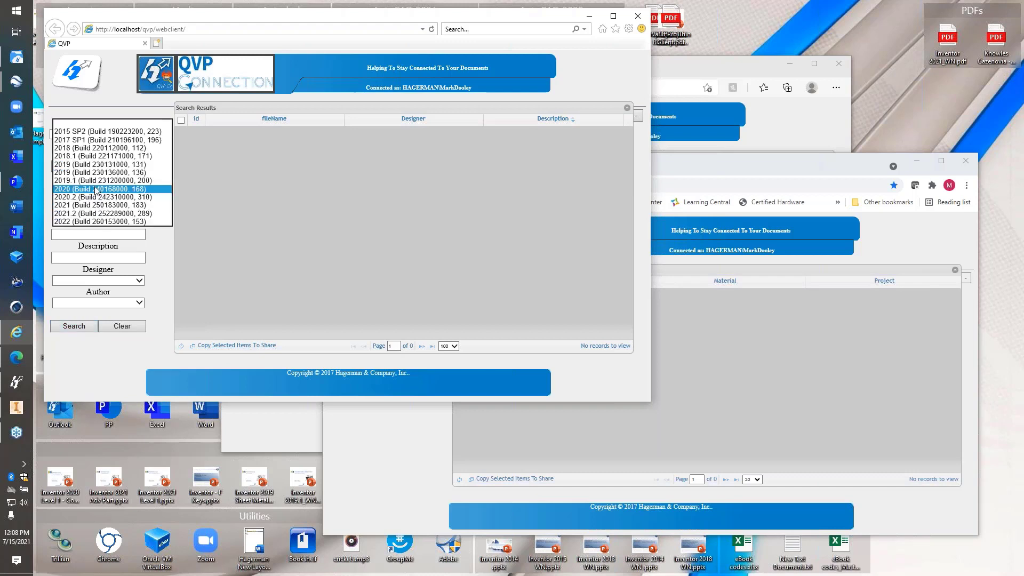
click(111, 122)
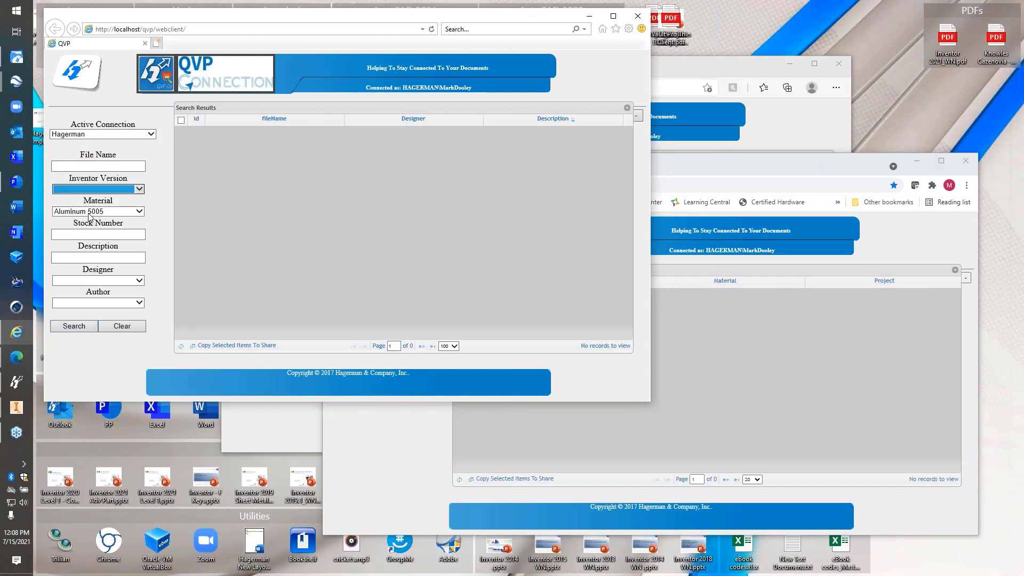
click(71, 326)
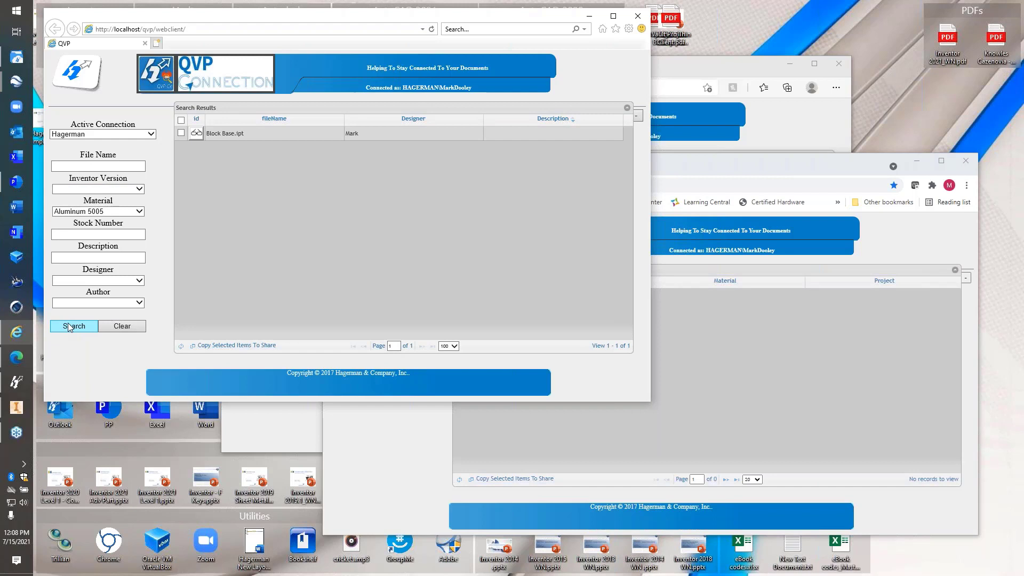
Clear the Material filter back to blank
click(124, 213)
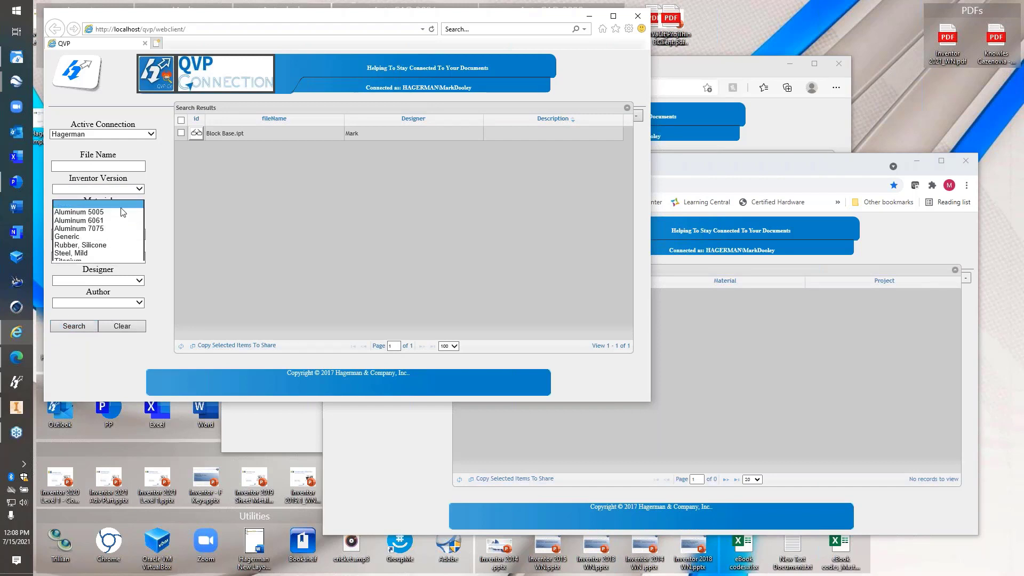
click(123, 206)
click(121, 167)
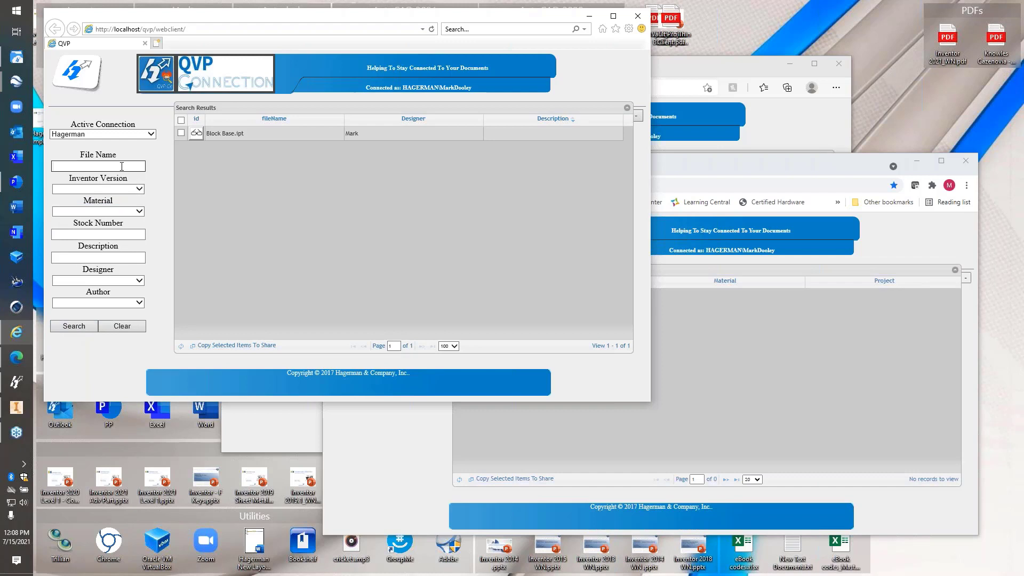
Search file names with the wildcard pattern an%ba
text(123)
double_click(96, 163)
text(aa)
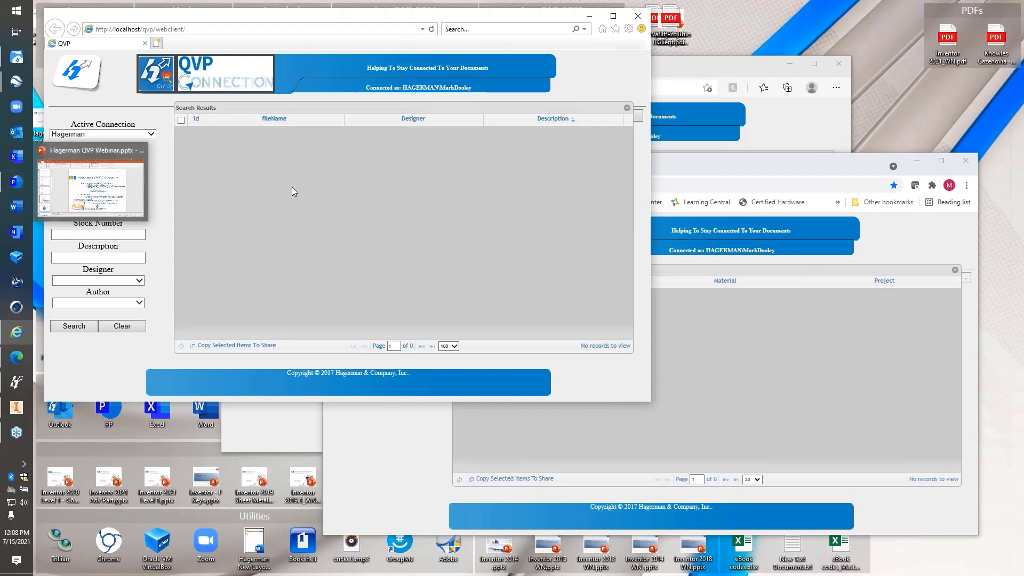
key(BackSpace)
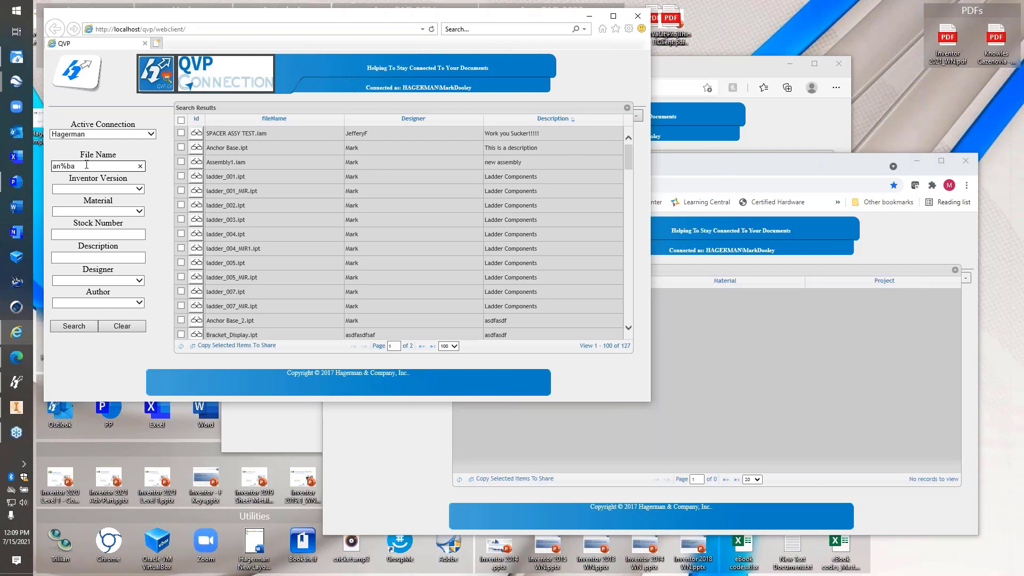
key(Return)
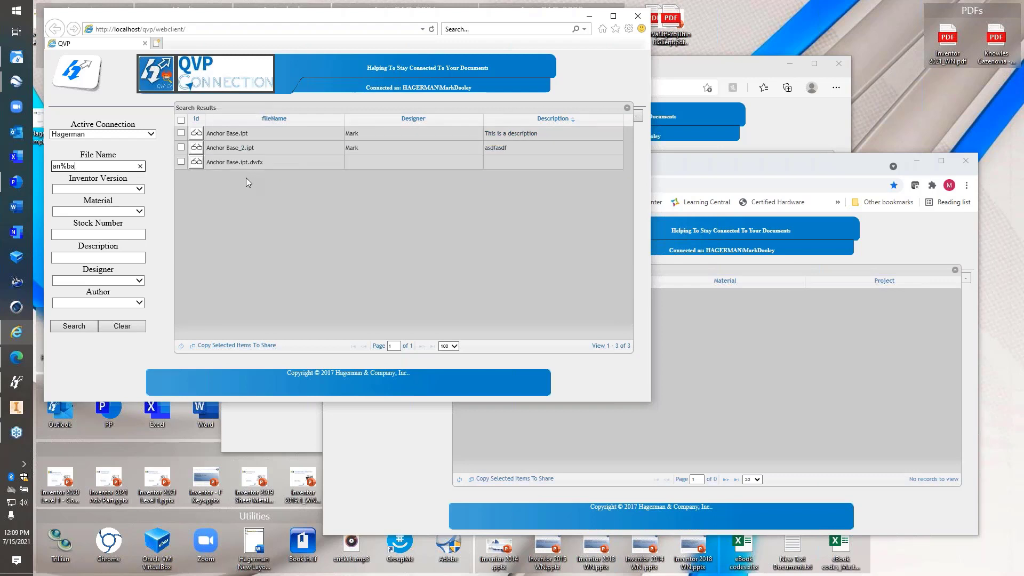
Narrow the search to designer Mark, leaving Anchor Base.ipt and Anchor Base_2.ipt
click(138, 302)
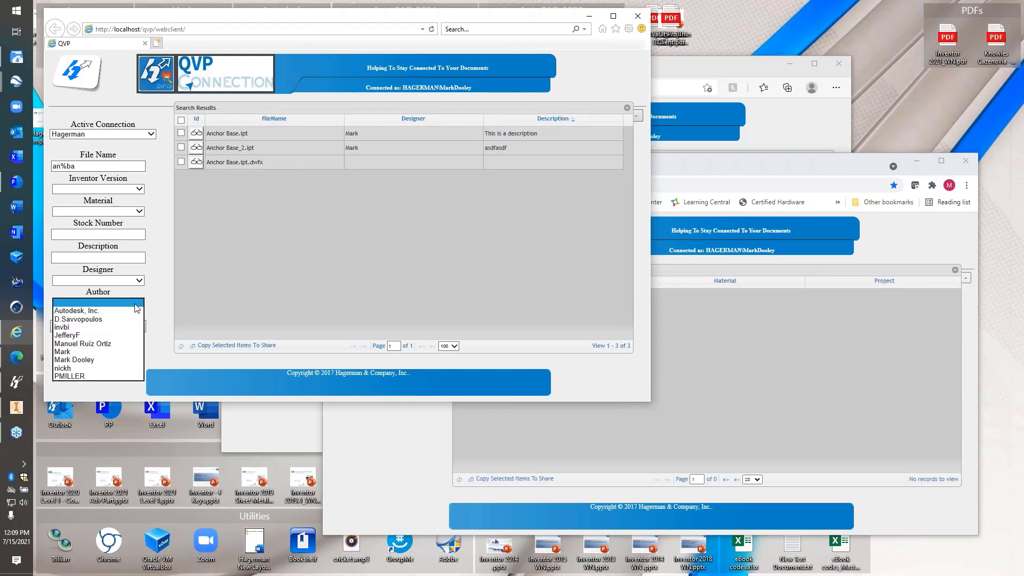
click(136, 281)
click(135, 280)
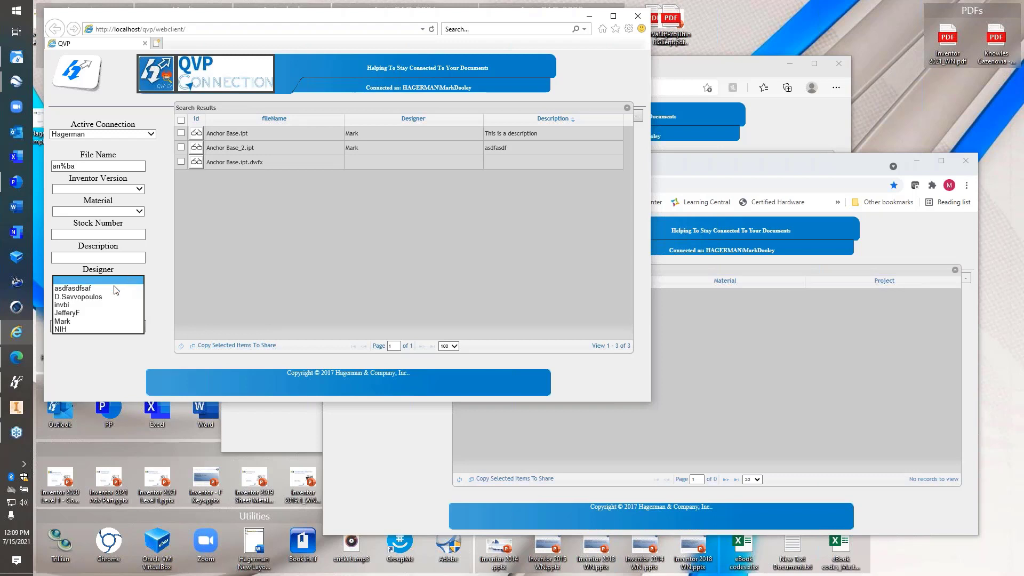
click(65, 320)
click(66, 325)
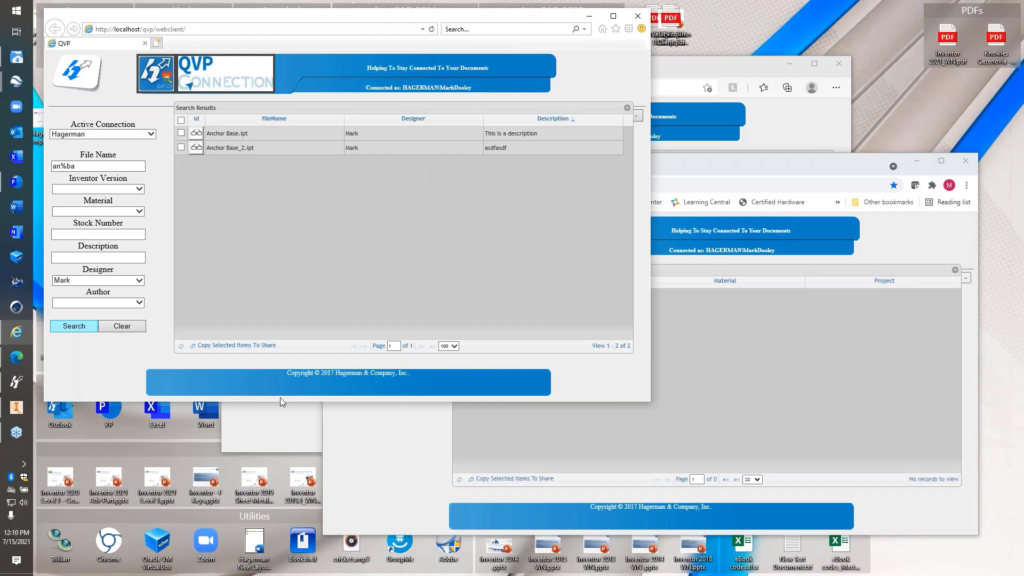
Switch to the Shop Floor client window, keep Shop Floor active, and expand the Project list
click(152, 134)
click(96, 144)
click(270, 417)
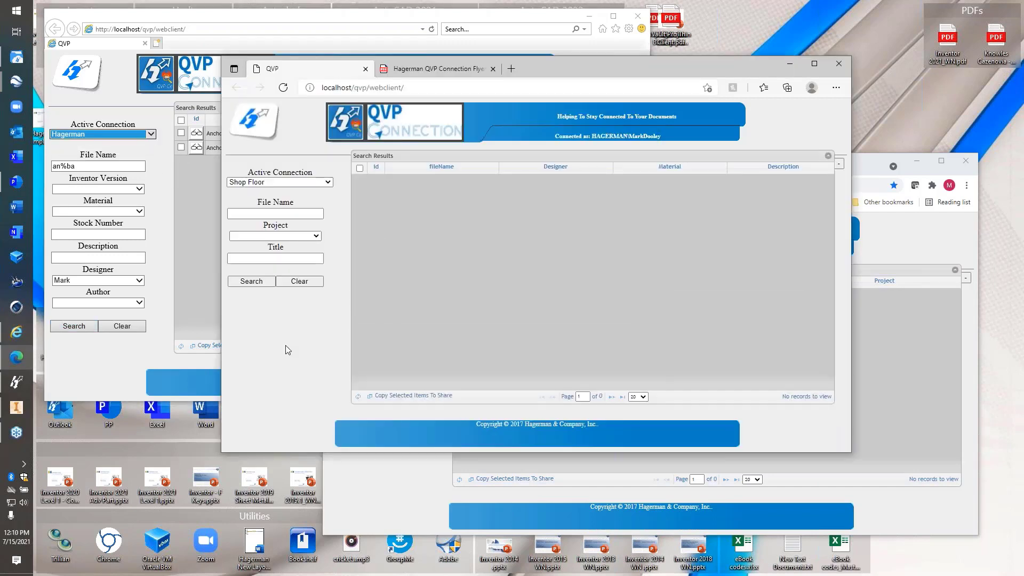
click(315, 184)
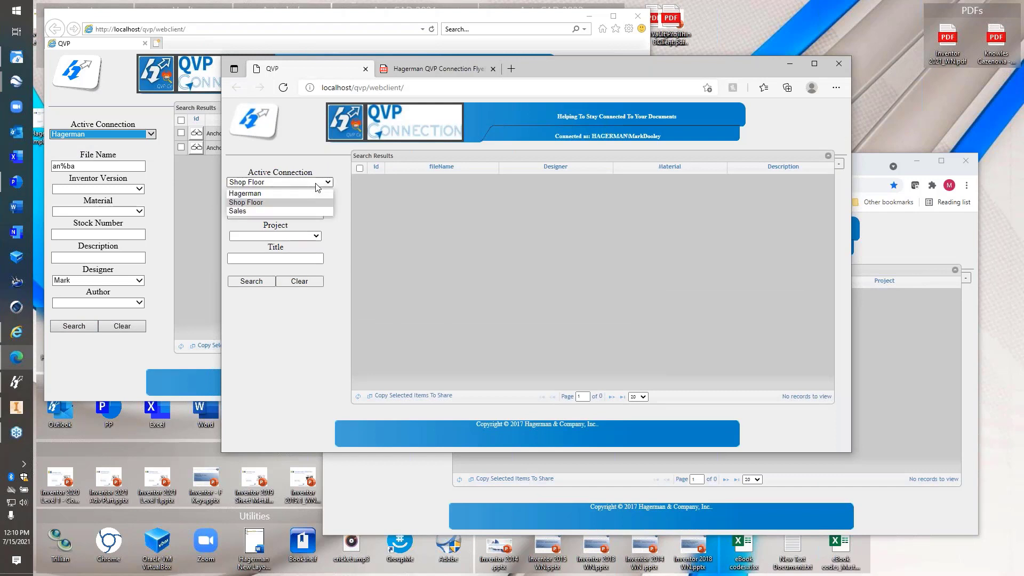
click(267, 203)
click(307, 341)
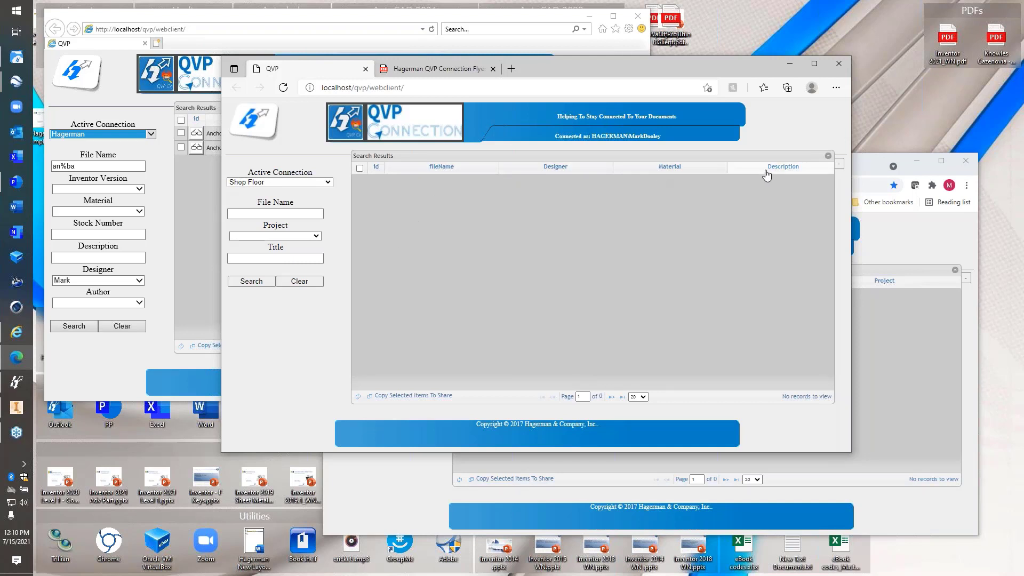
click(269, 237)
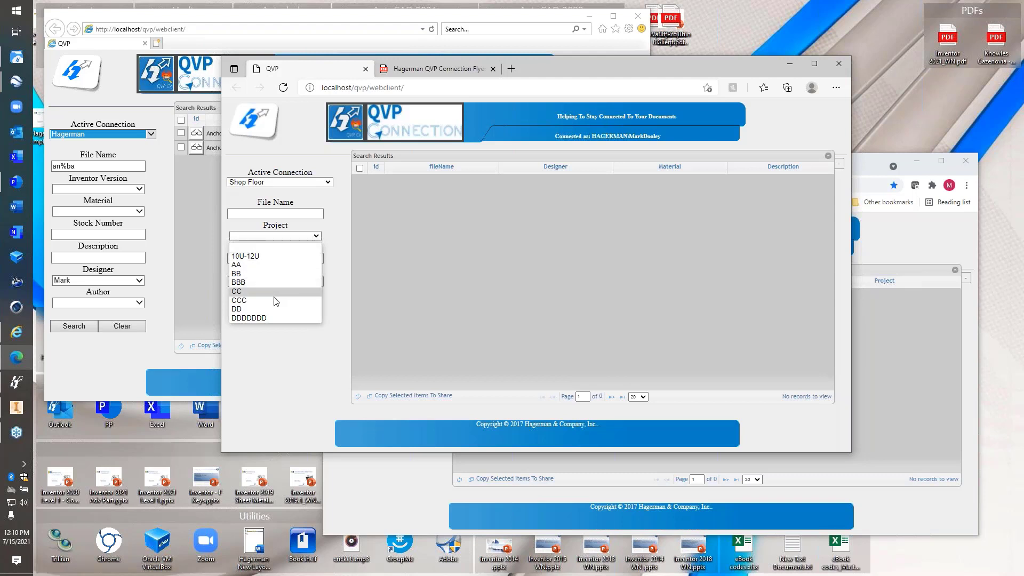
Search Shop Floor files by project CC, 10U-12U, BBB, DD, DDDDDDD, then BBB again
click(256, 292)
click(252, 282)
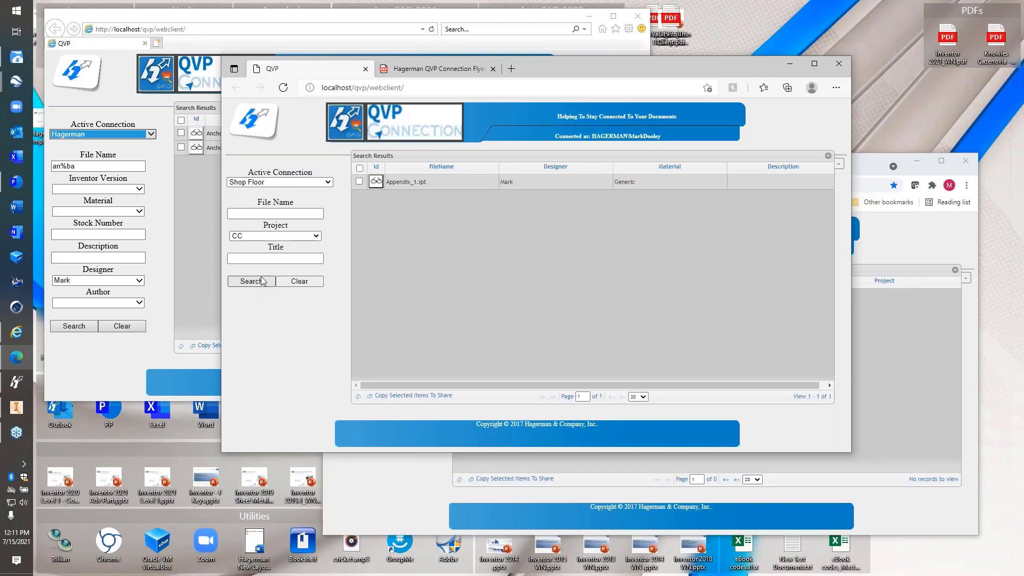
click(291, 236)
click(284, 257)
click(253, 281)
click(284, 236)
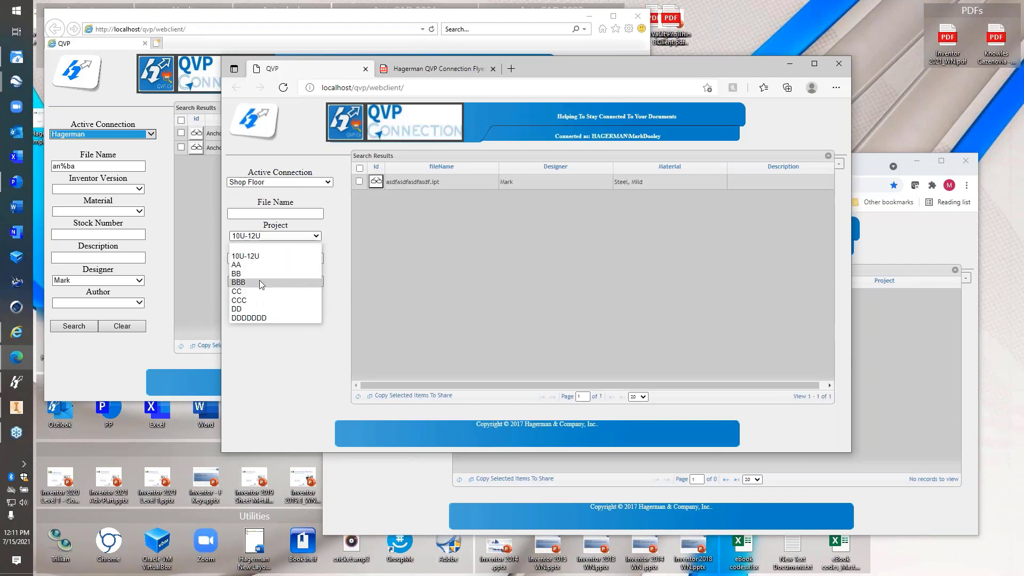
click(260, 284)
click(257, 283)
click(284, 235)
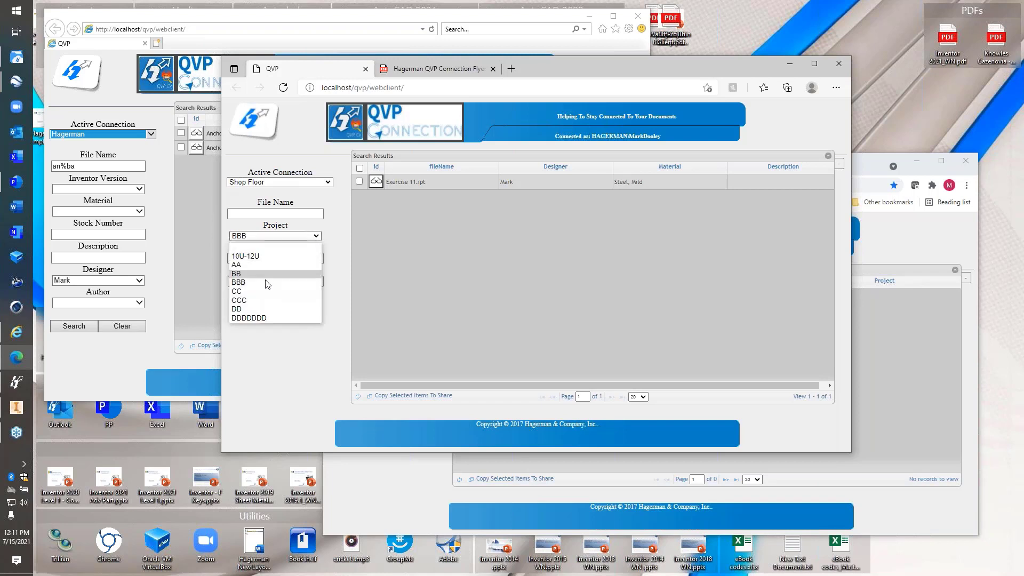
click(283, 309)
click(259, 282)
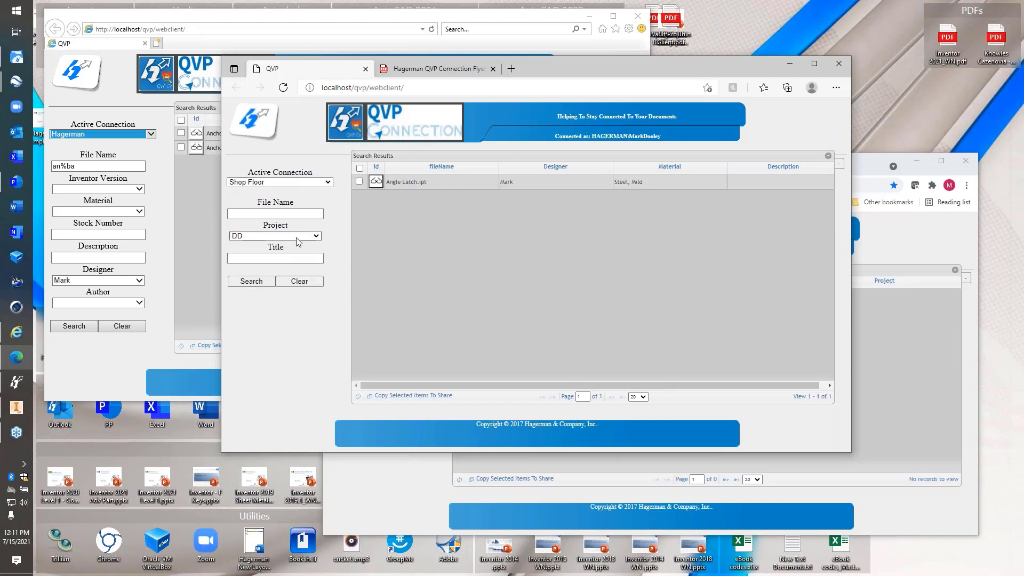
click(293, 237)
click(248, 320)
click(251, 284)
click(283, 235)
click(283, 275)
click(247, 285)
Clear the form and search for titles containing 'a', returning six files
click(302, 283)
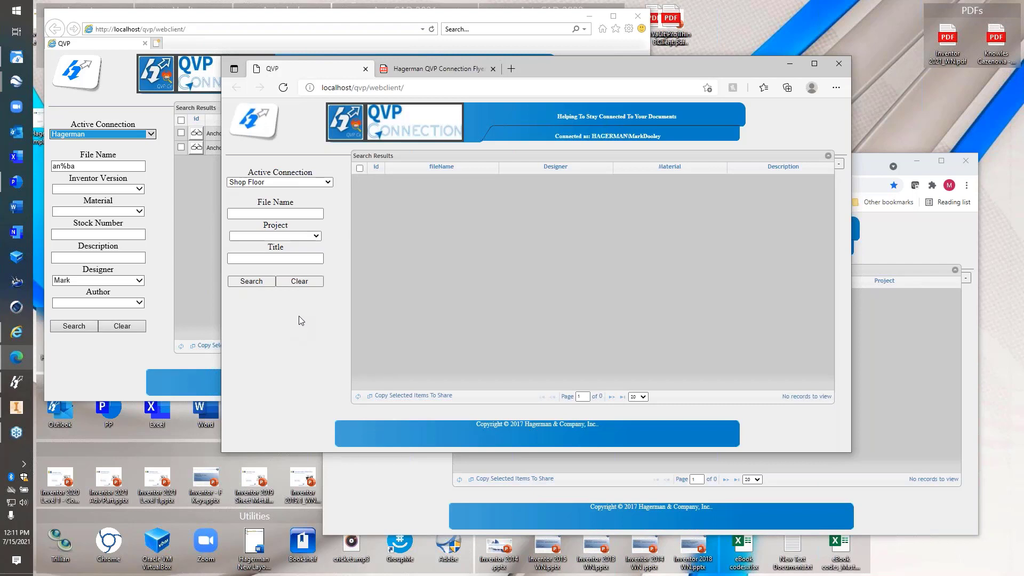
click(295, 257)
key(Return)
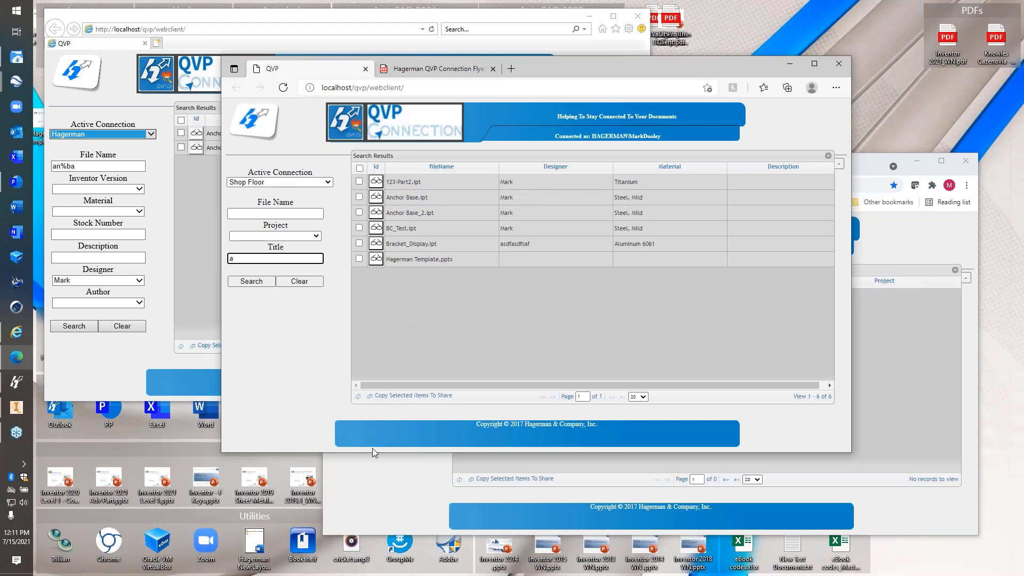
Bring the Chrome client forward and set its active connection to Sales
click(364, 486)
click(413, 296)
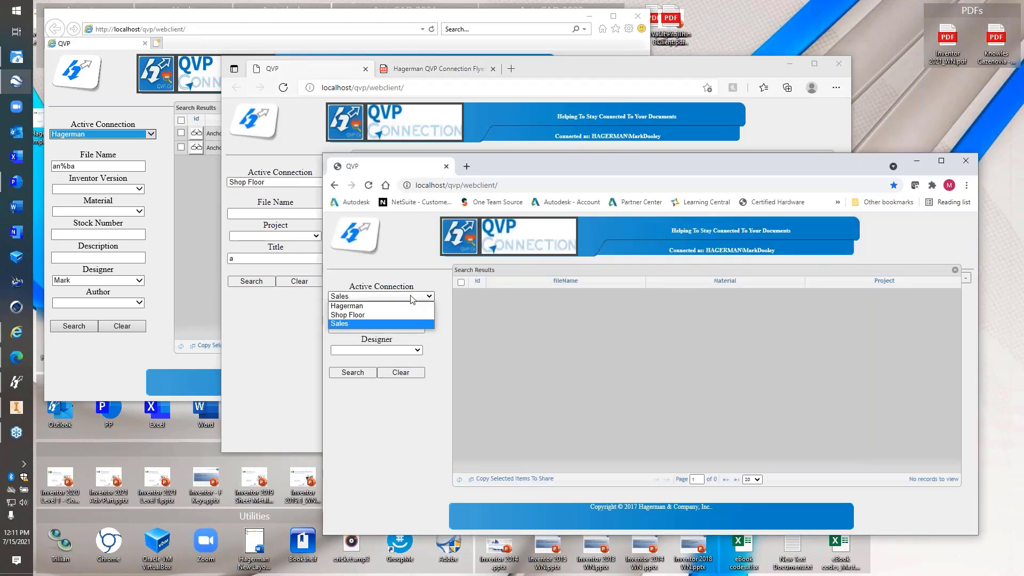
click(388, 324)
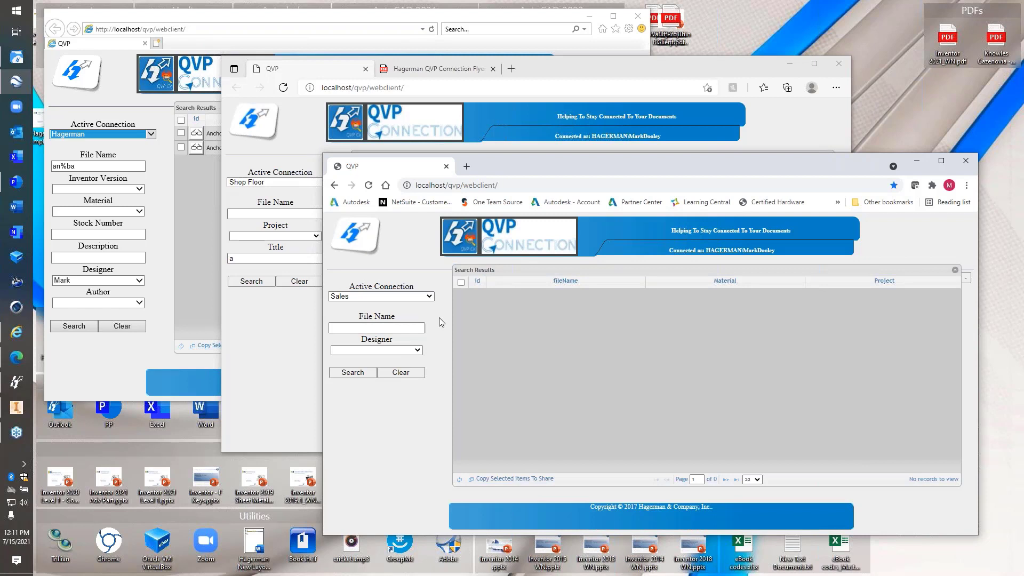
Search Sales files by one designer, then by Mark, and sort the 87 results by Material
click(417, 347)
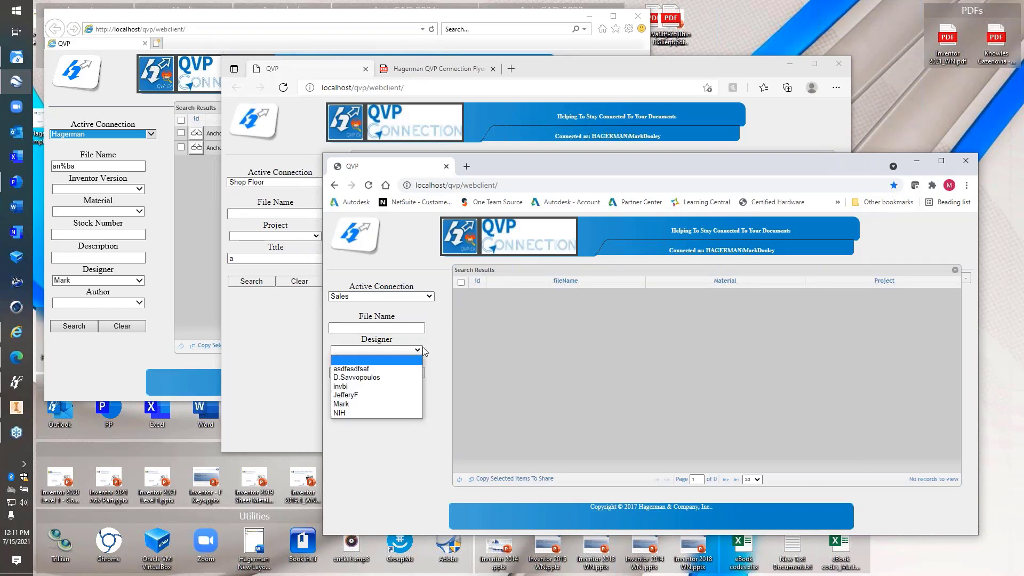
click(408, 378)
click(371, 374)
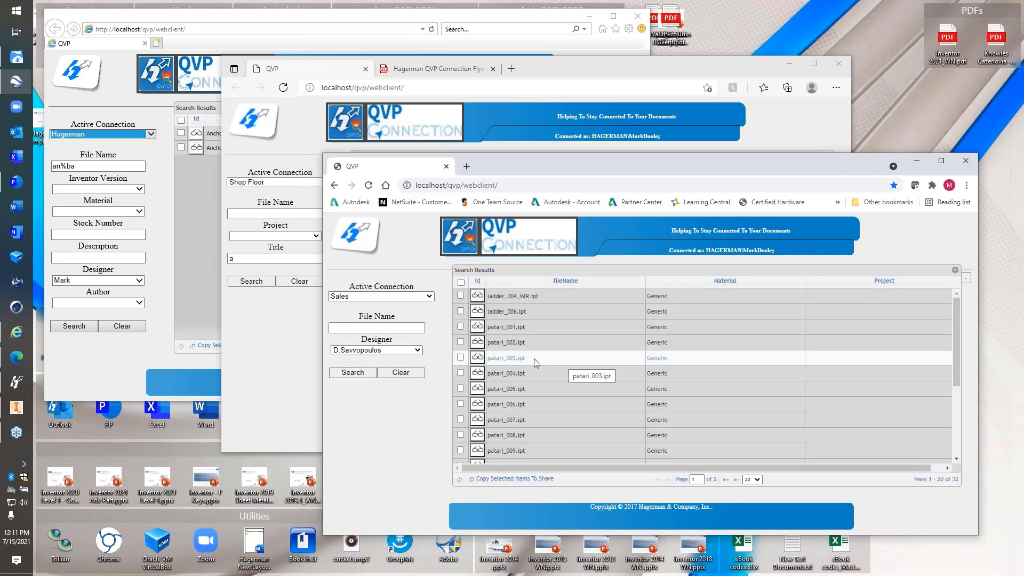
click(406, 350)
click(359, 402)
click(357, 376)
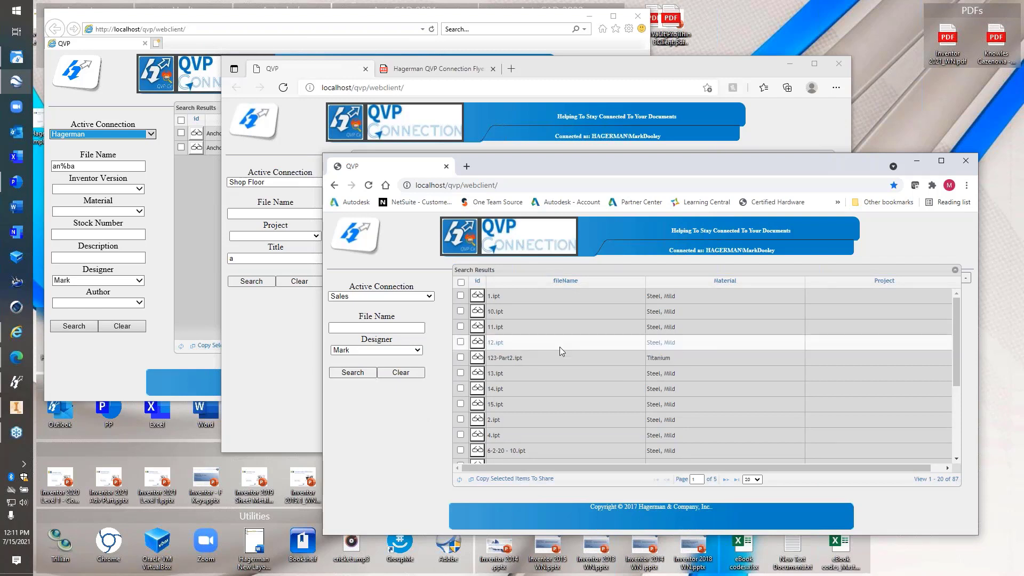
click(727, 281)
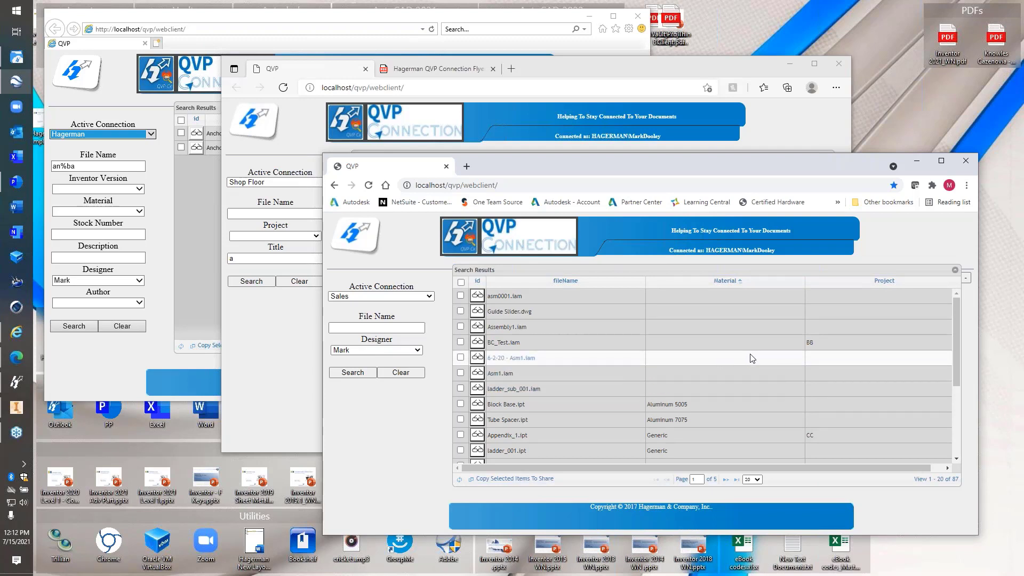
Sort designer Mark's 87 Sales results by Project and scroll through the grid
click(867, 283)
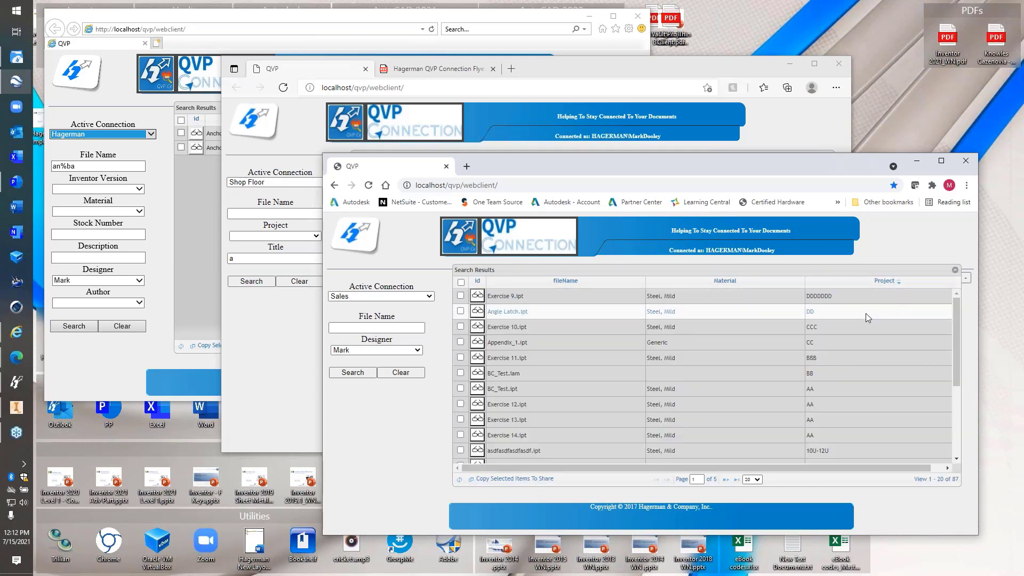
scroll(863, 344, down, 2)
scroll(863, 346, up, 2)
scroll(862, 346, down, 2)
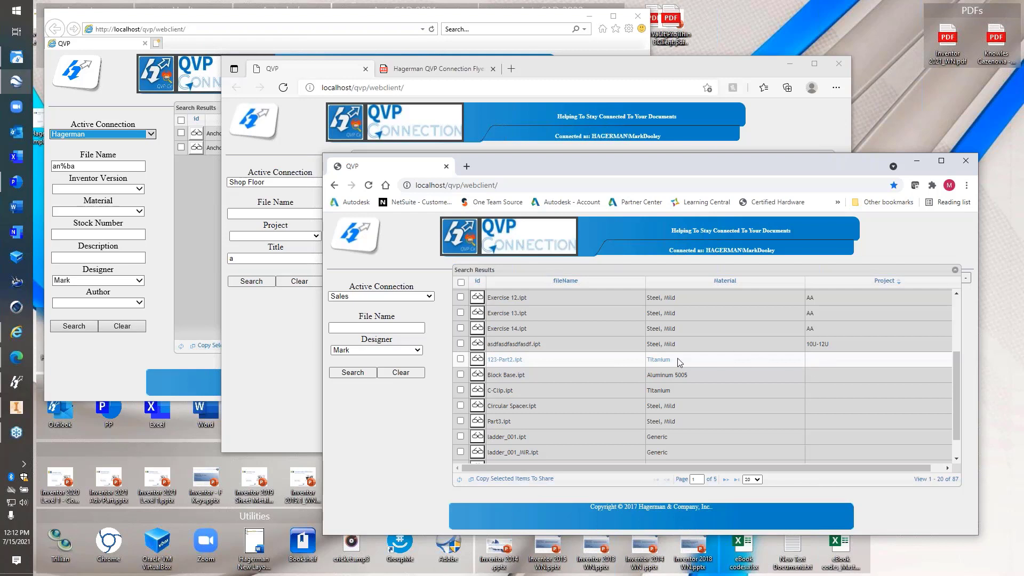
Download 123-Part2.ipt in Chrome and Anchor Base.ipt in Edge, check Downloads, then return to IE
click(478, 360)
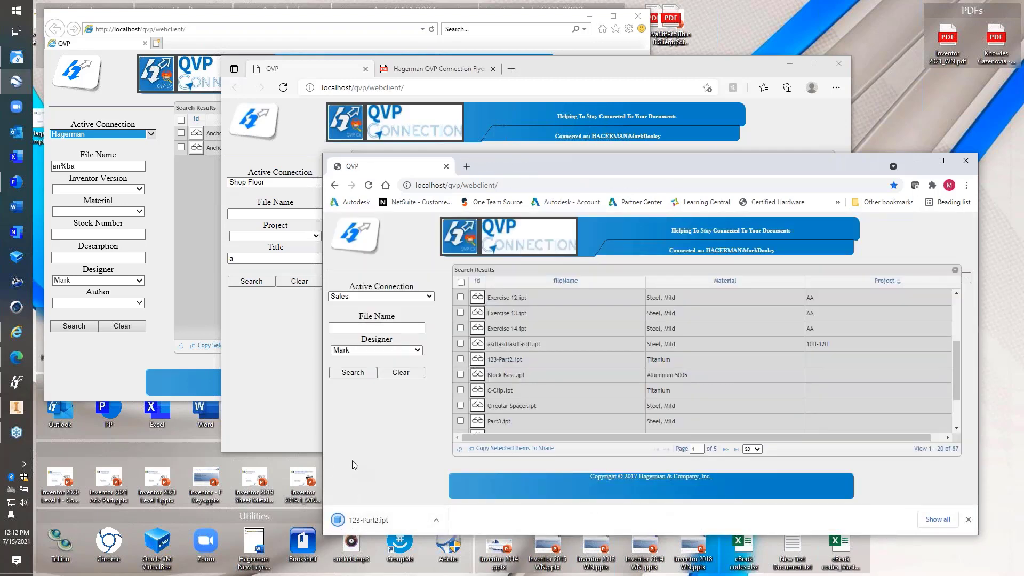
click(296, 426)
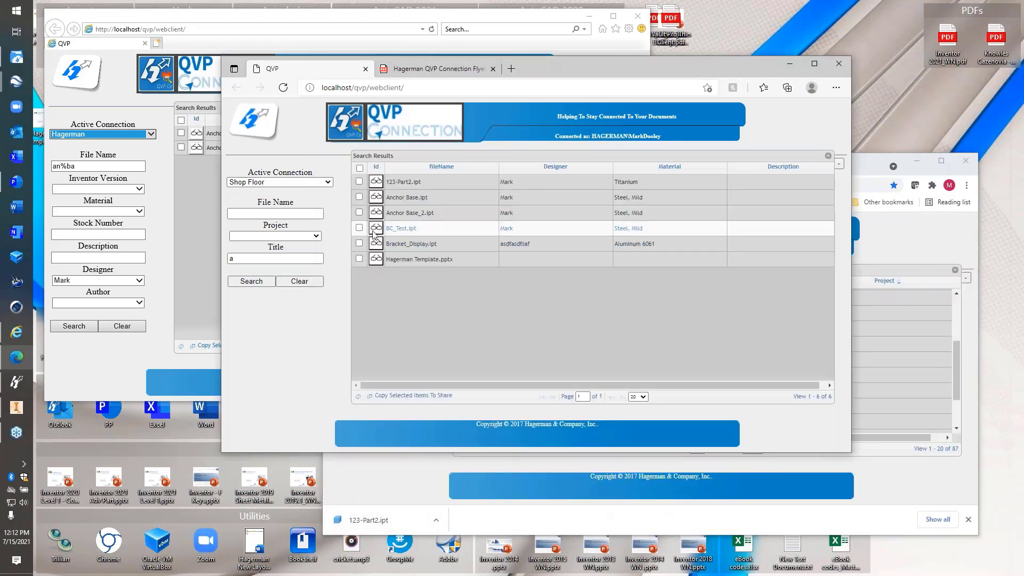
click(375, 197)
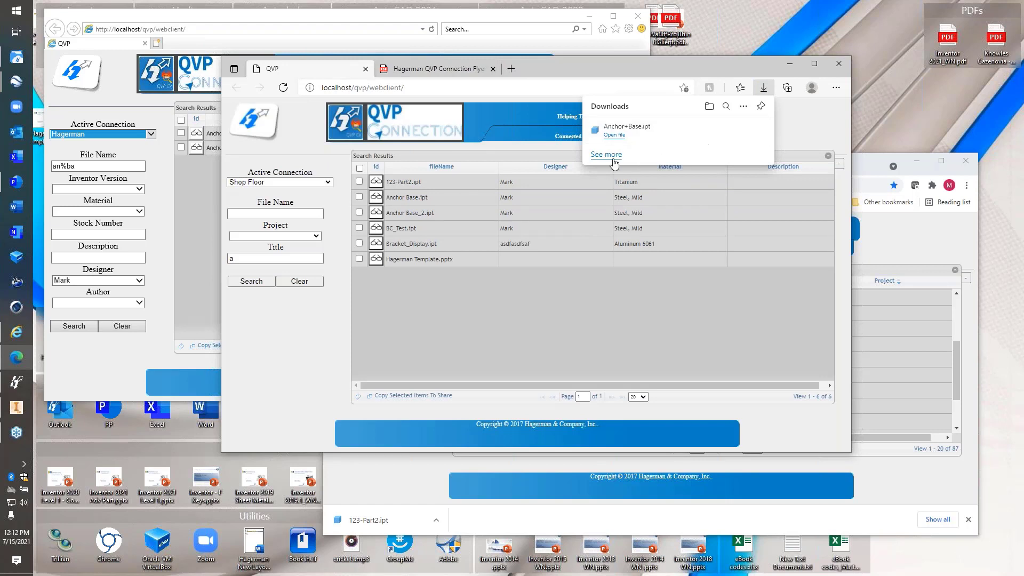
click(606, 155)
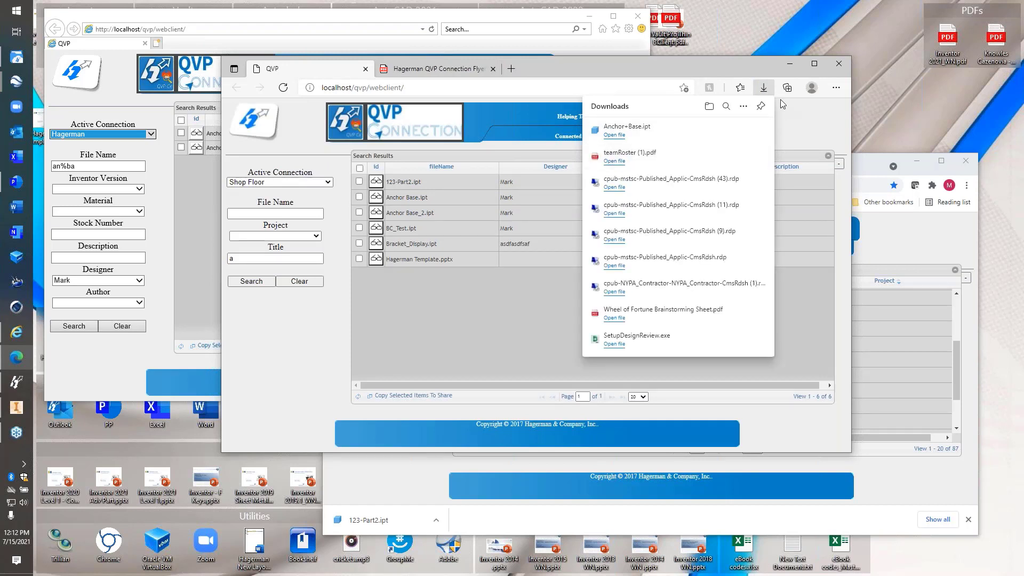
click(791, 117)
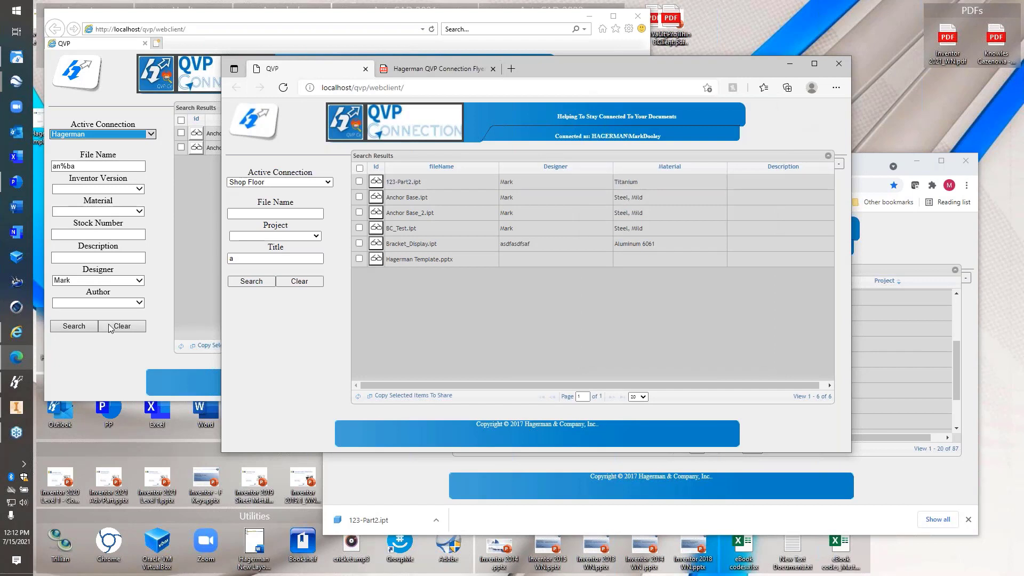
click(96, 360)
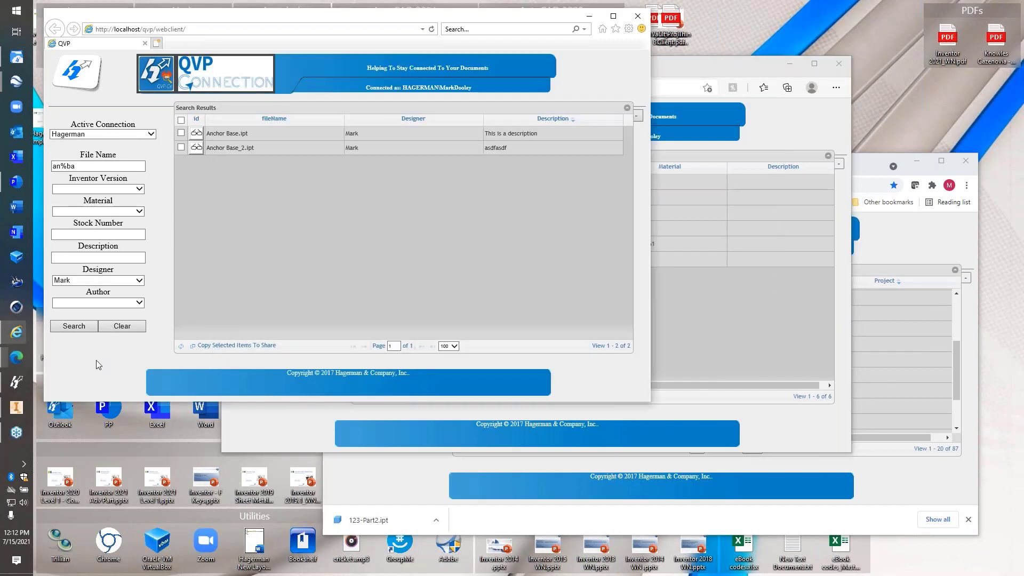
Open Anchor Base.ipt from the search results in Inventor using the IE download bar
click(196, 134)
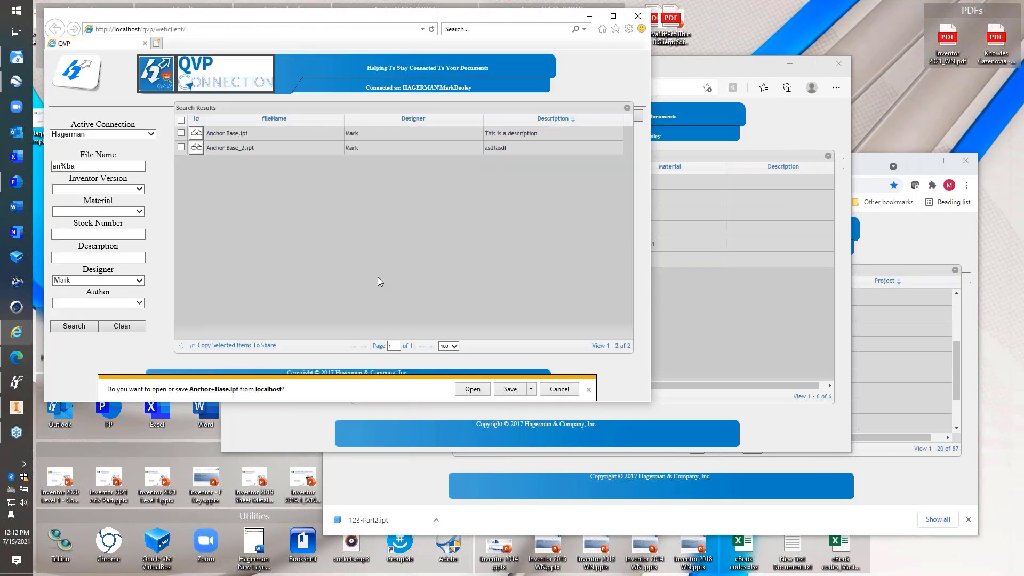
click(531, 389)
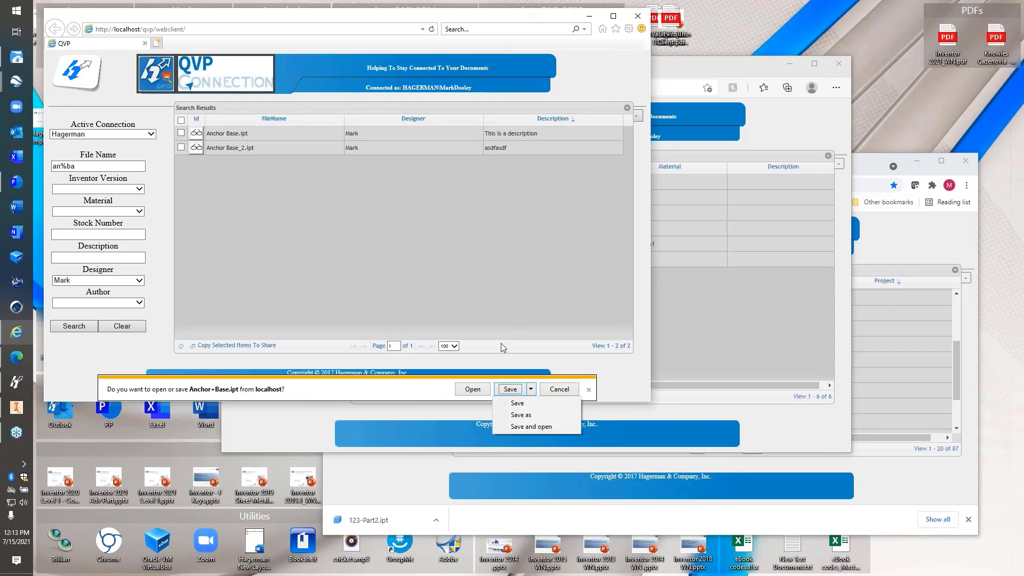
click(437, 386)
click(472, 389)
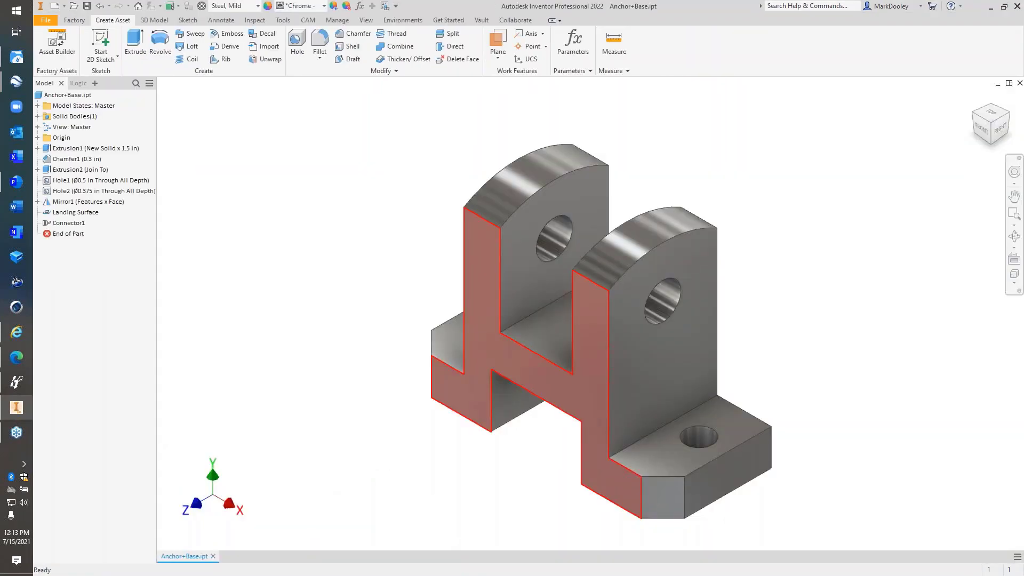
Orbit Anchor Base to see its back, reset to the Home view, and minimize Inventor
drag(486, 405, 368, 336)
key(F6)
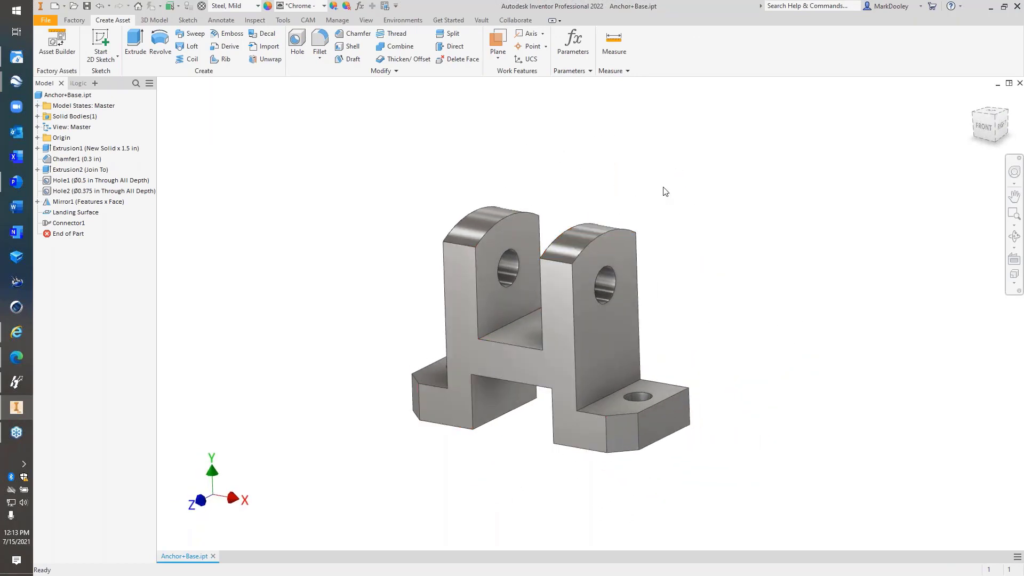
click(990, 7)
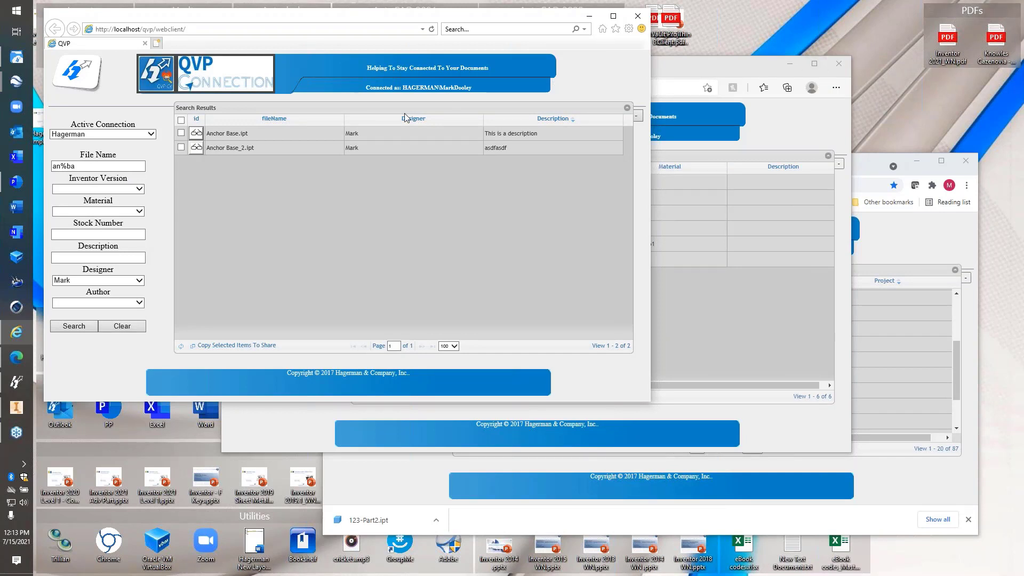
Clear the File Name filter and search all files by designer Mark
click(128, 169)
key(BackSpace)
key(BackSpace)
key(BackSpace)
key(BackSpace)
click(74, 326)
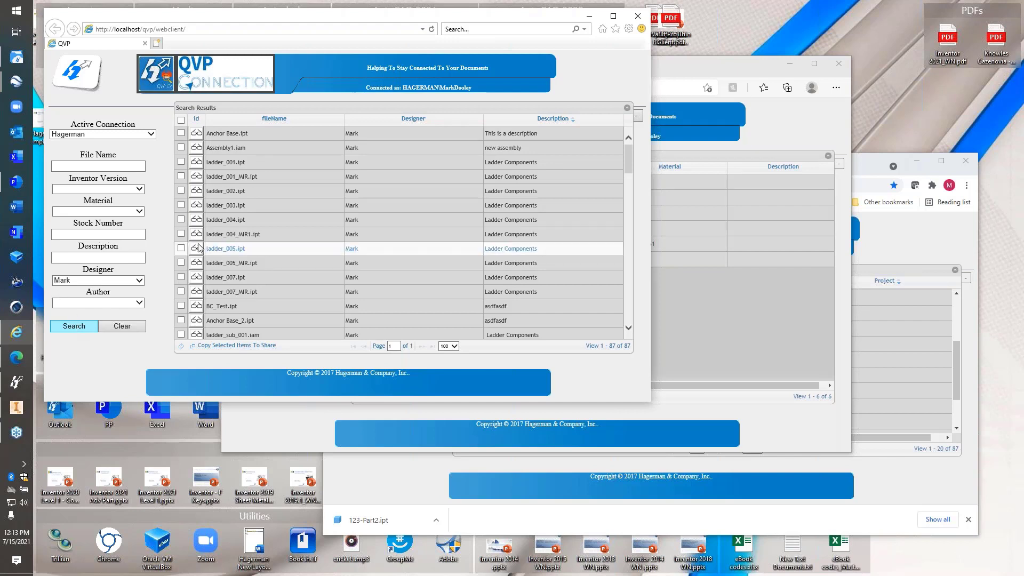
Tick ladder_005, ladder_003, ladder_002 and ladder_001 for sharing
drag(233, 234, 224, 216)
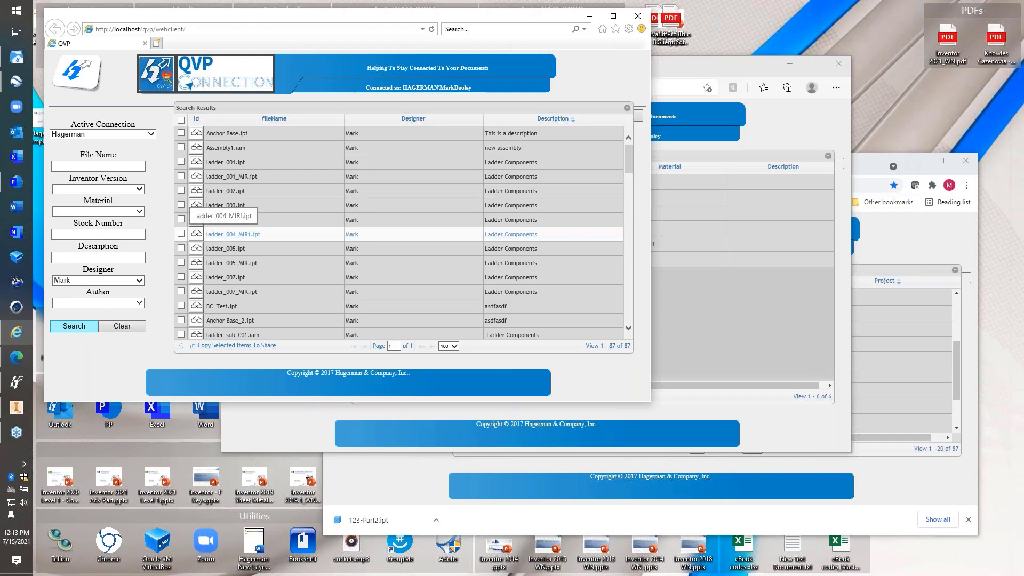
click(180, 248)
click(181, 205)
click(181, 190)
click(182, 161)
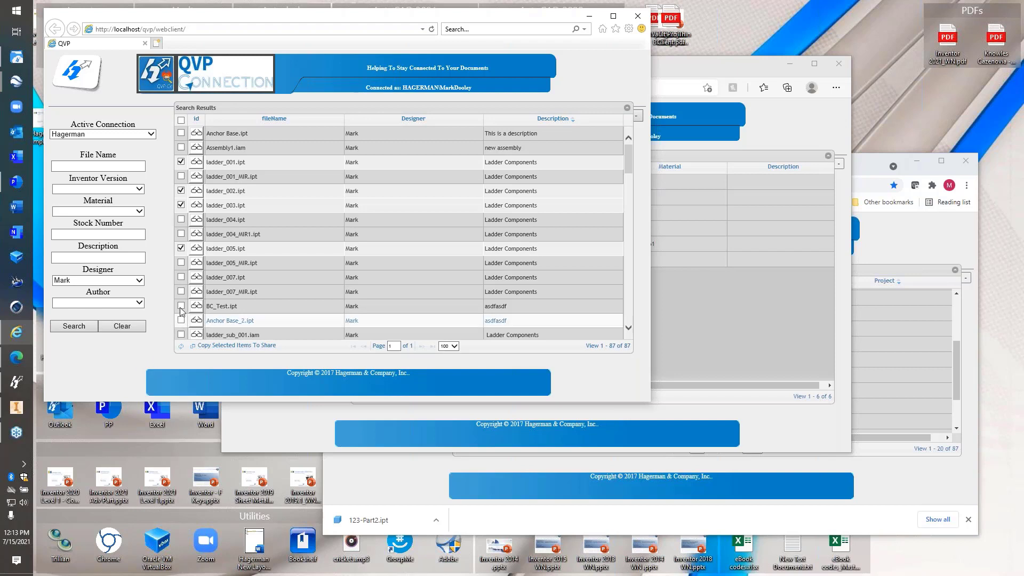
click(235, 348)
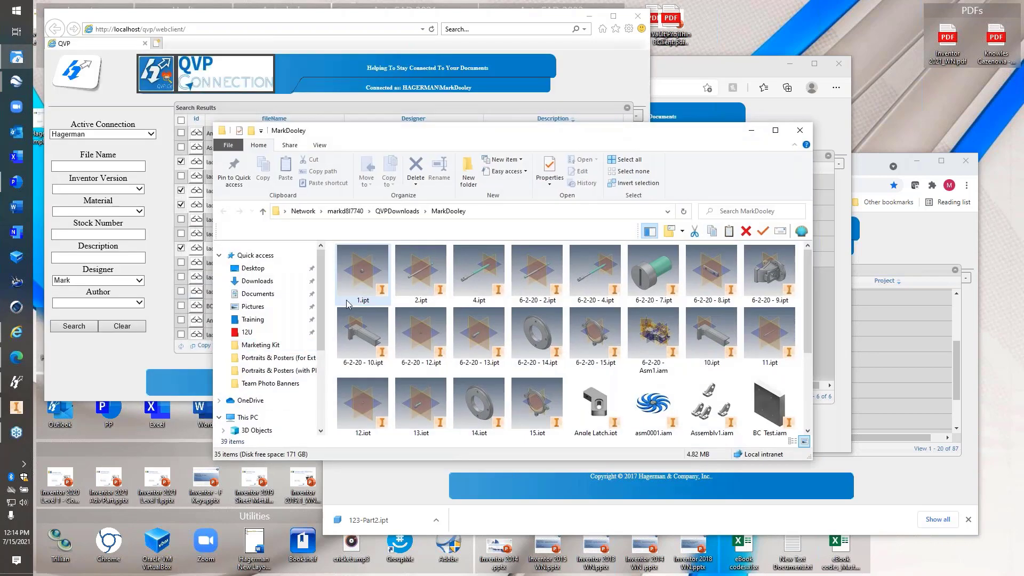
mouse_move(534, 295)
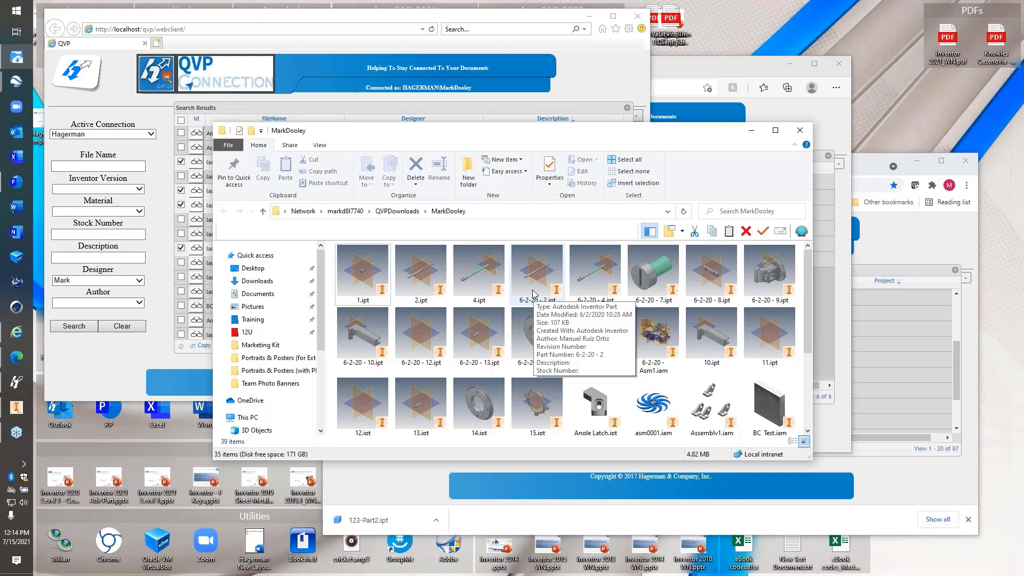
click(752, 130)
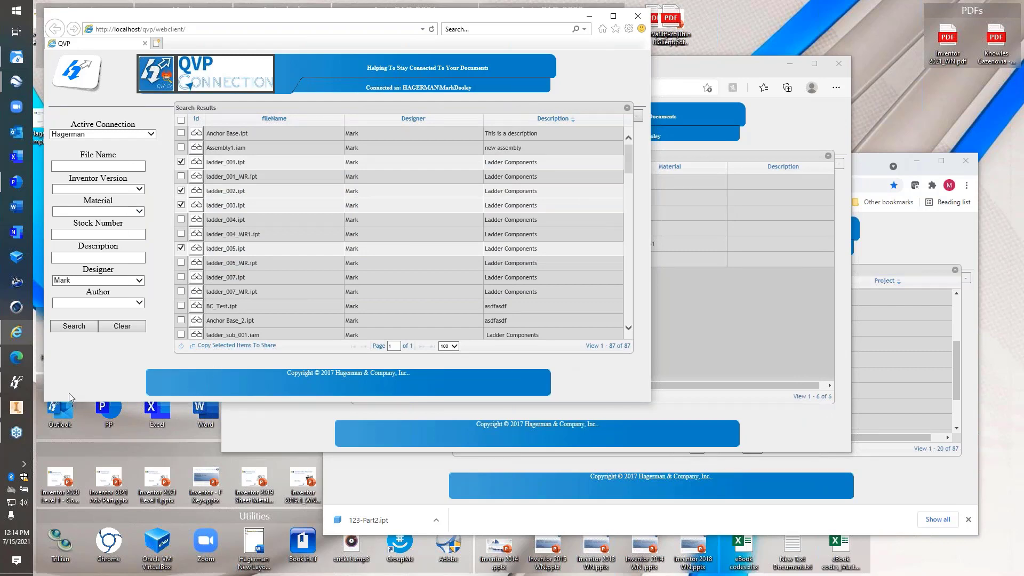
Launch the QVP Connection configuration tool, keeping the web client on the Hagerman connection
click(17, 382)
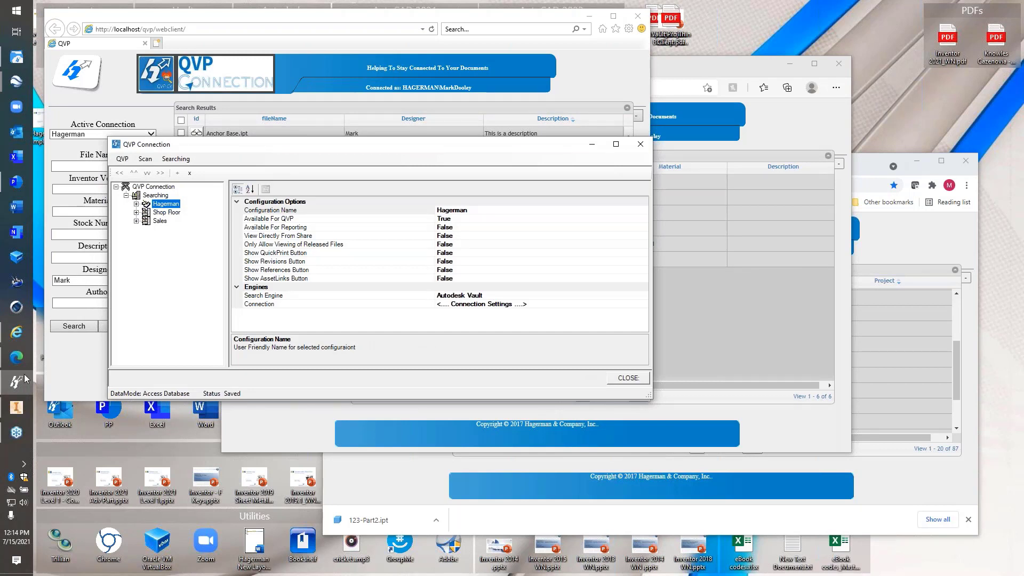
drag(256, 150, 340, 195)
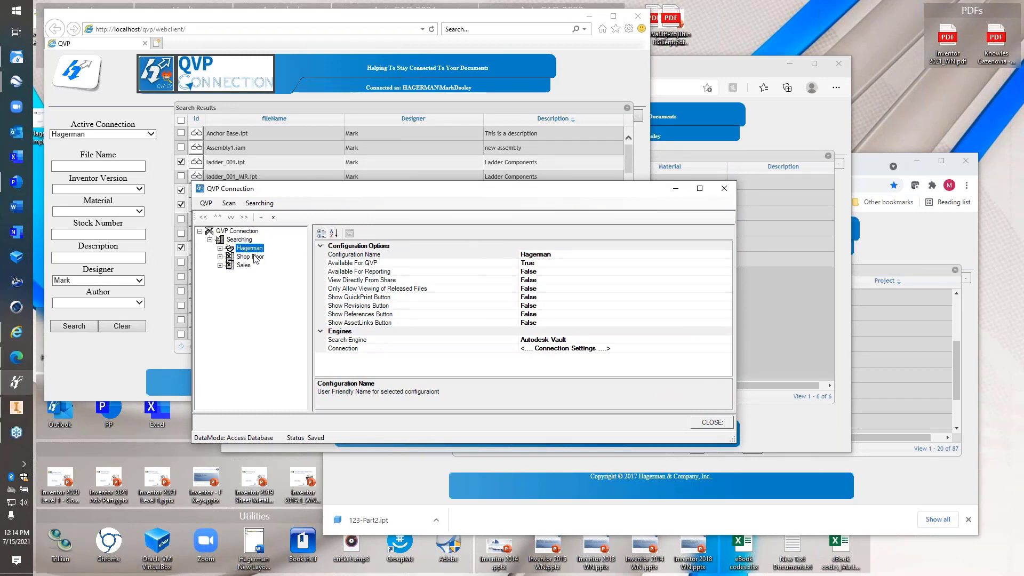
click(118, 134)
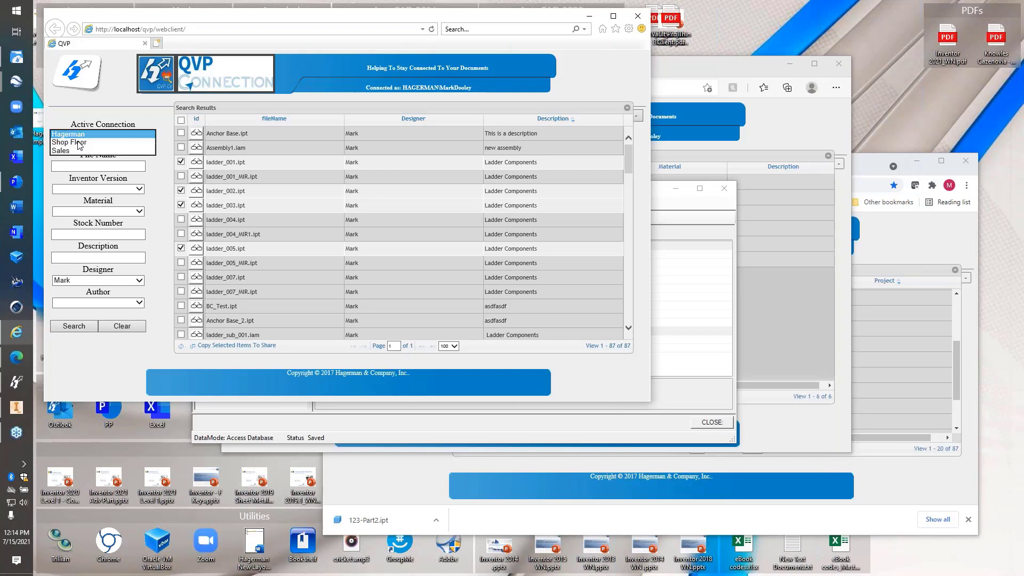
click(83, 363)
click(16, 383)
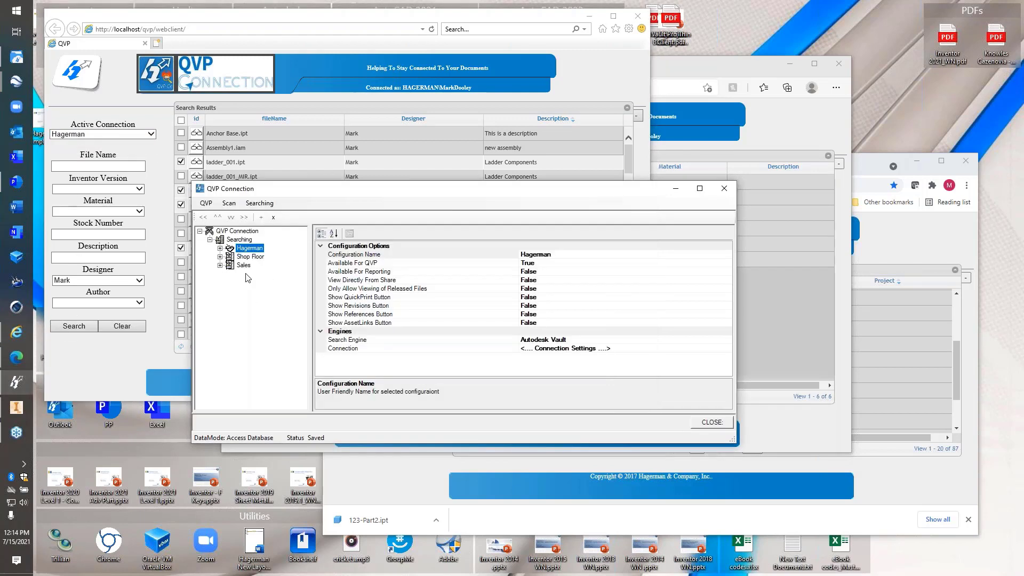
Expand Sales with its Search Criteria and Return Fields, comparing against Chrome's Sales search page
click(243, 266)
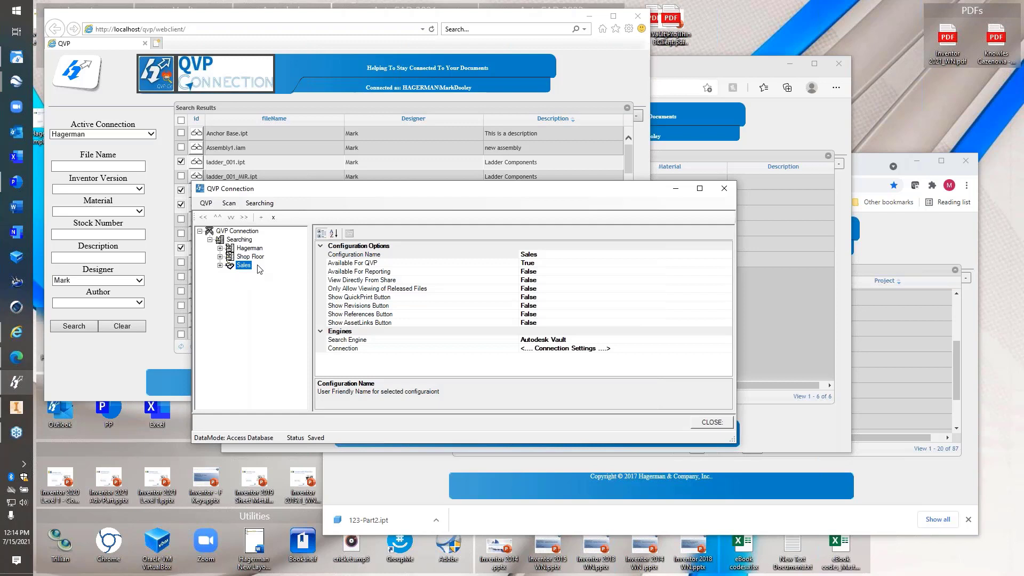
click(220, 265)
click(230, 273)
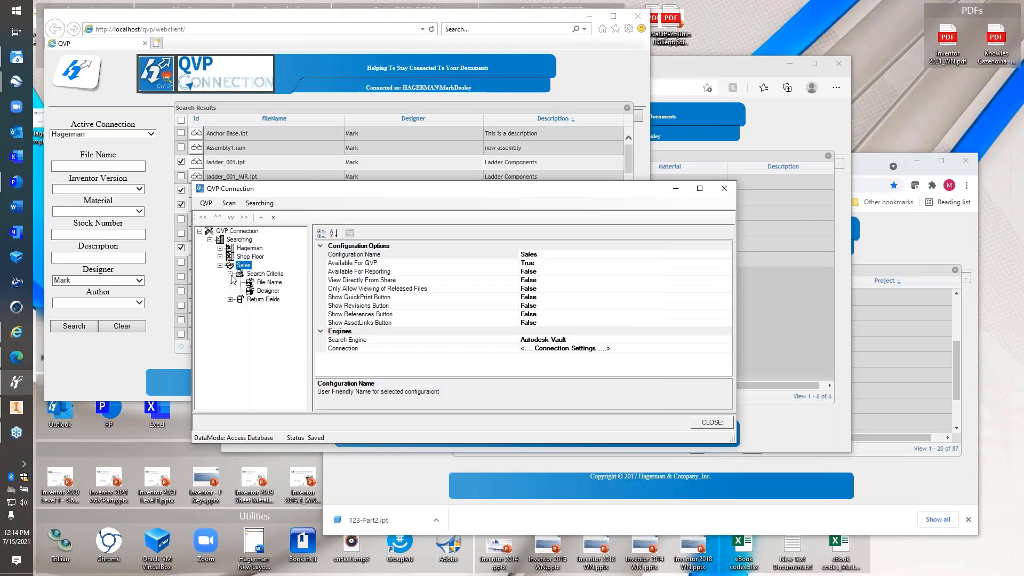
click(230, 299)
click(855, 437)
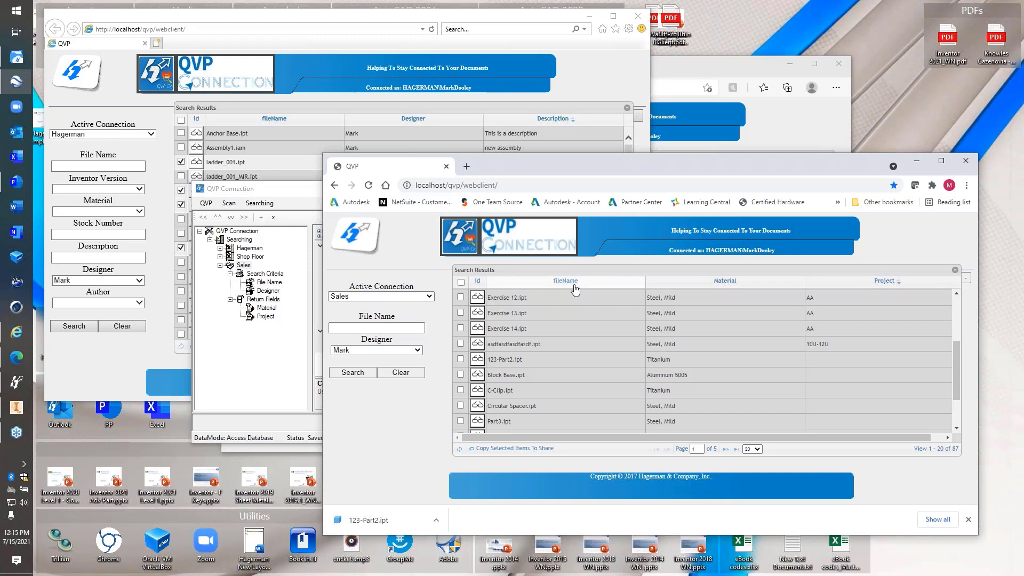
click(239, 371)
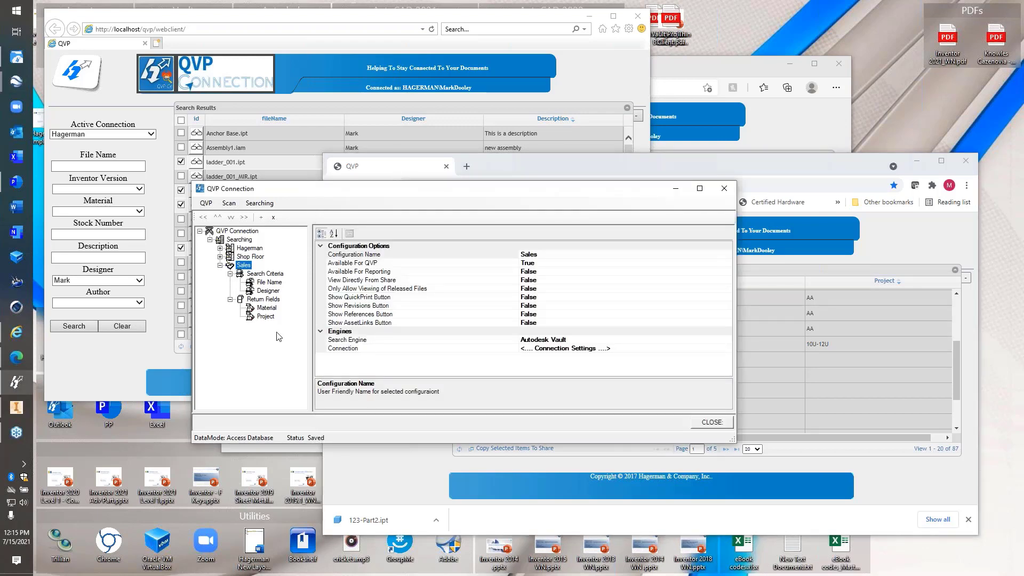
Add a new Sales search criterion that searches the Part Number property
right_click(265, 274)
click(310, 278)
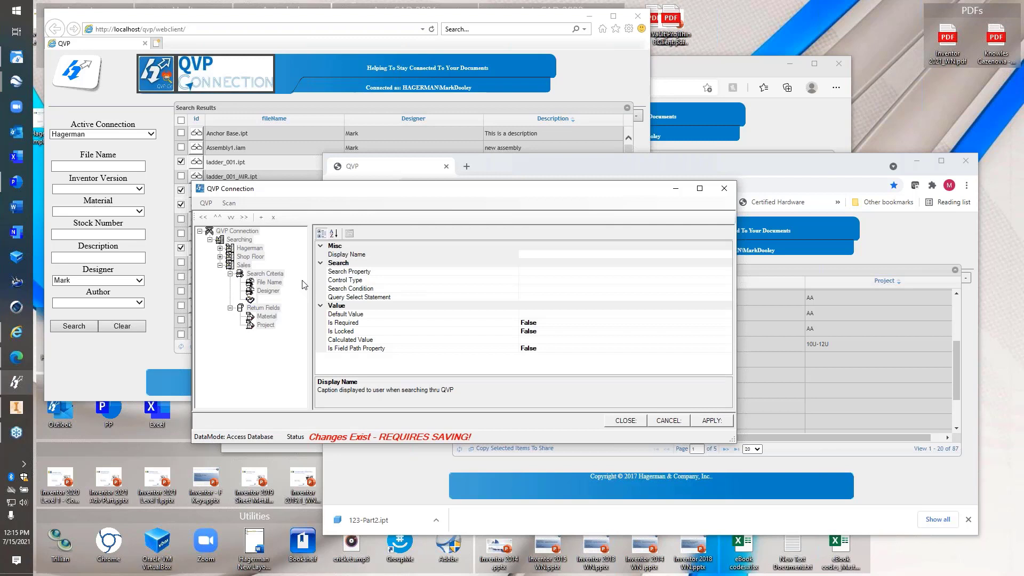
click(716, 272)
click(727, 271)
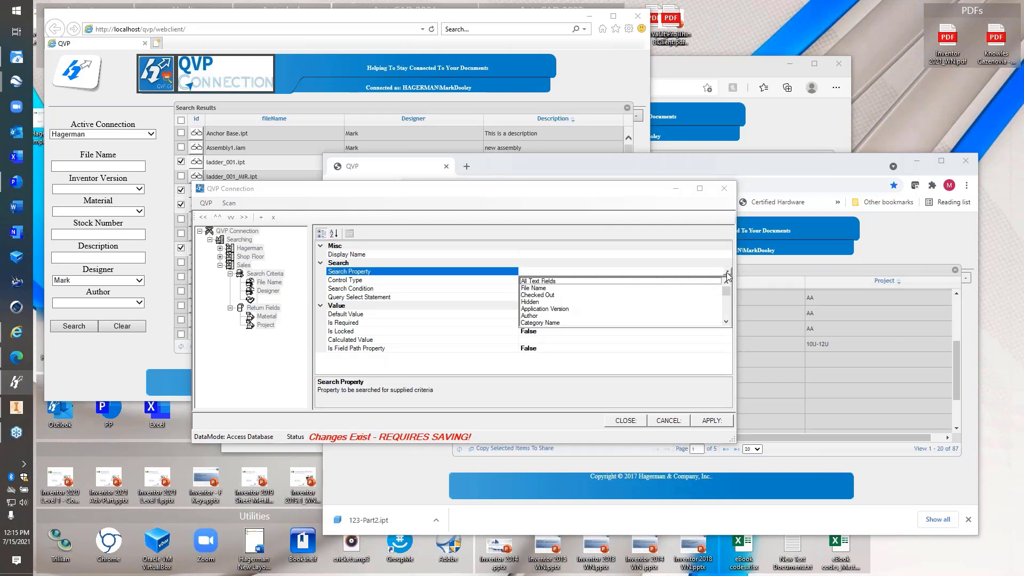
drag(726, 293, 729, 308)
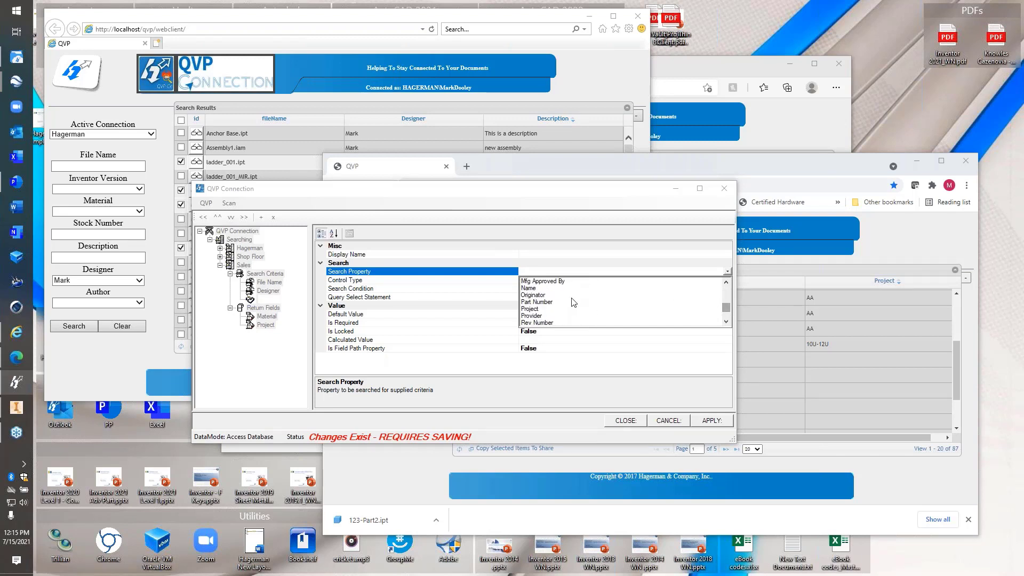
click(544, 303)
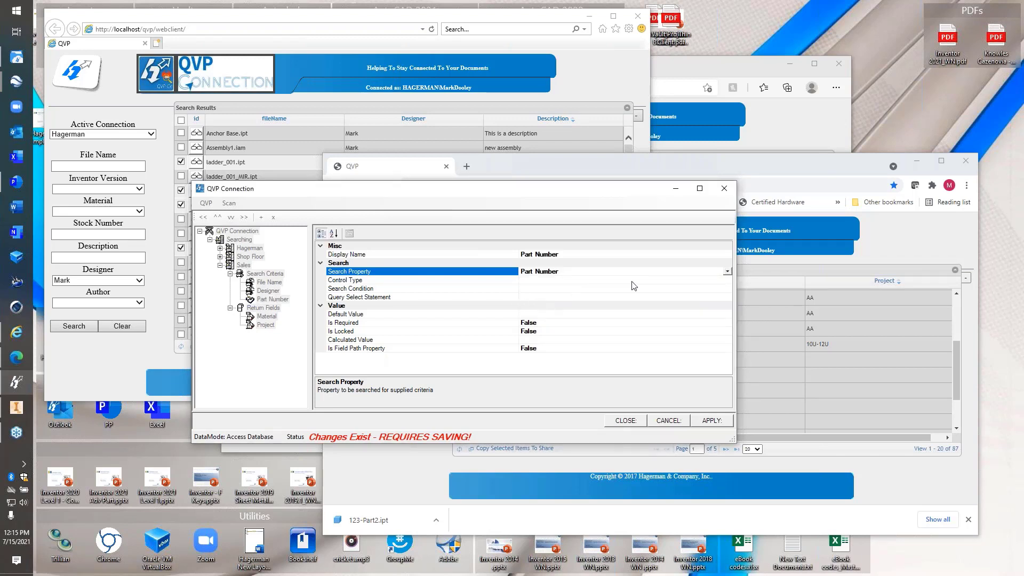
Make the criterion a Textbox with the Contains condition, then apply and save
click(714, 281)
click(727, 280)
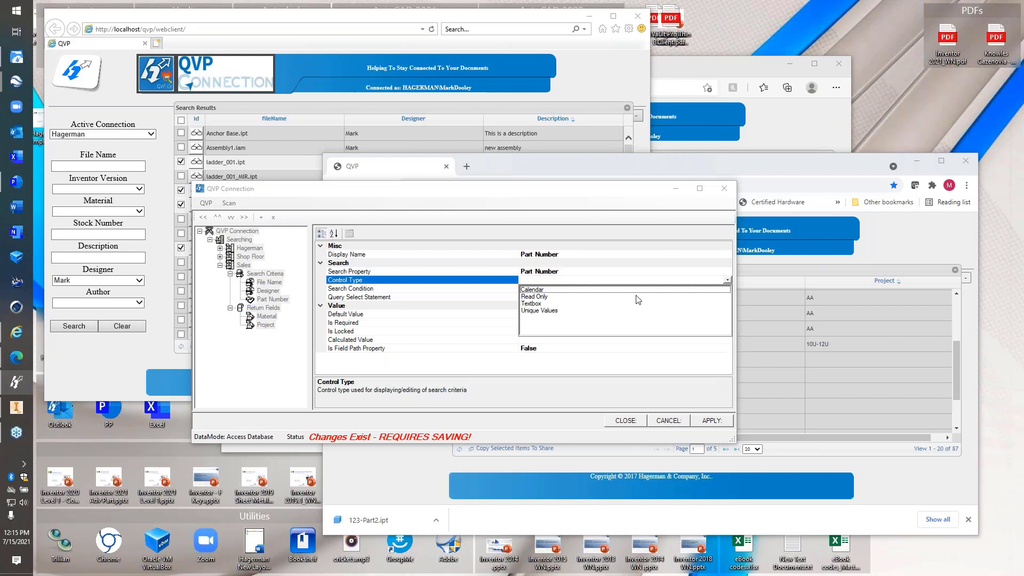
click(535, 303)
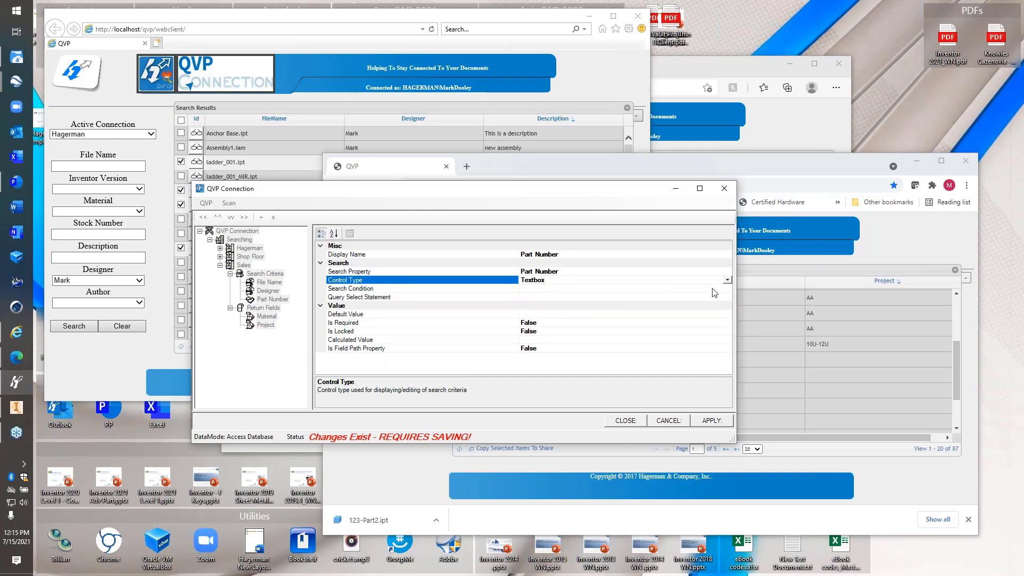
click(700, 289)
click(727, 289)
click(549, 299)
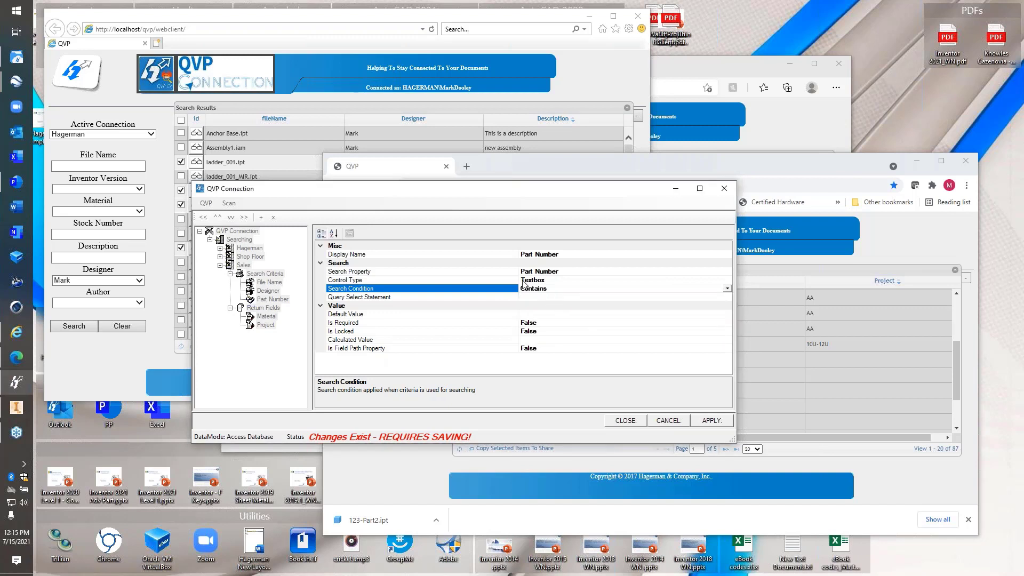
click(715, 421)
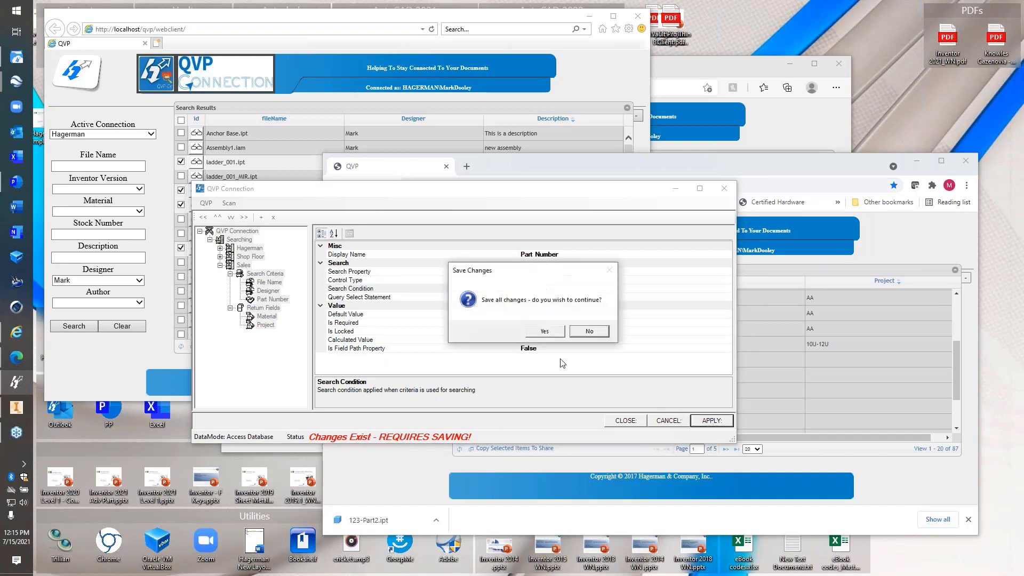
click(545, 331)
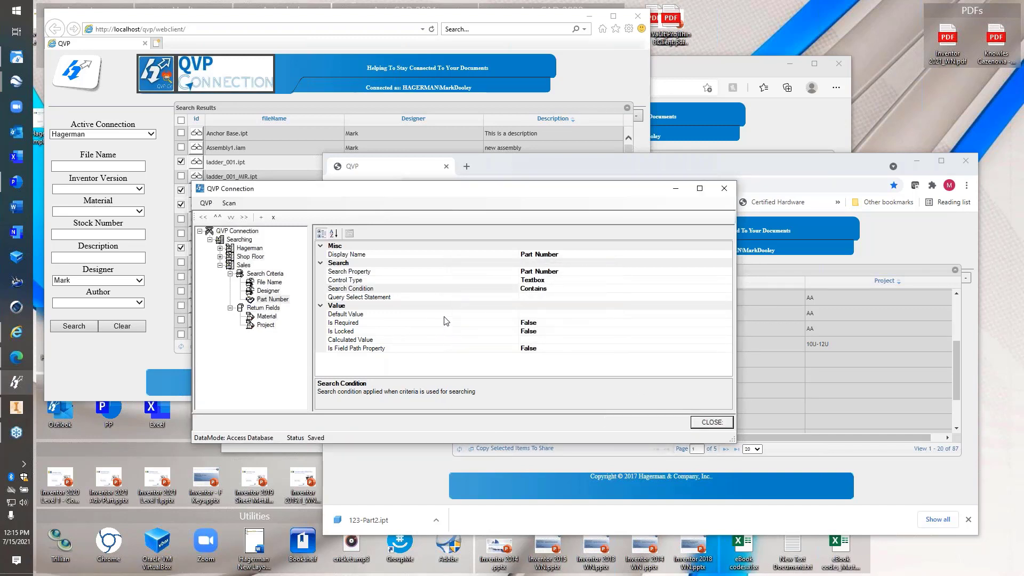
Reload the web client, switch to Sales, and search Part Number 12, returning four parts
click(389, 464)
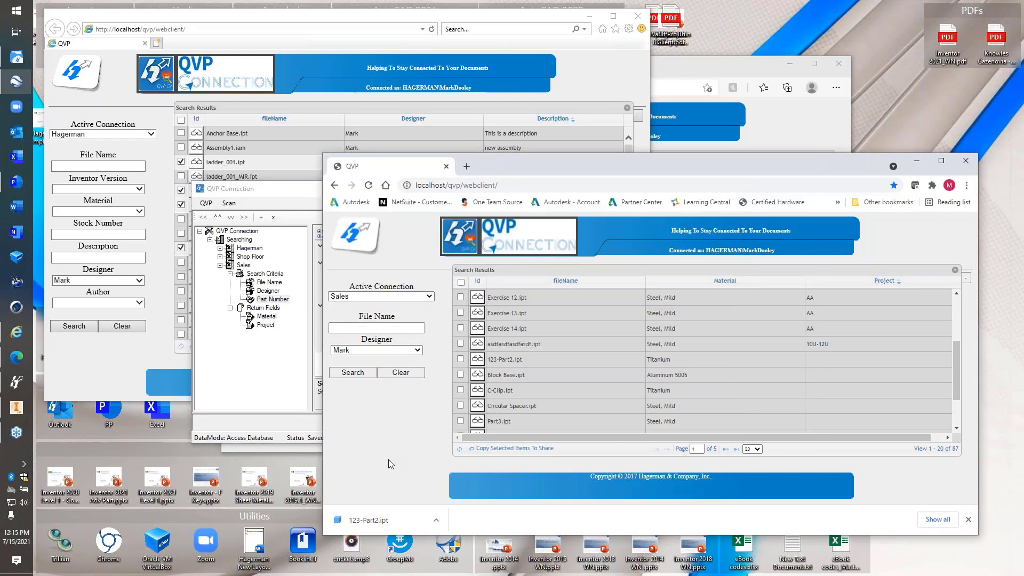
key(F5)
click(393, 295)
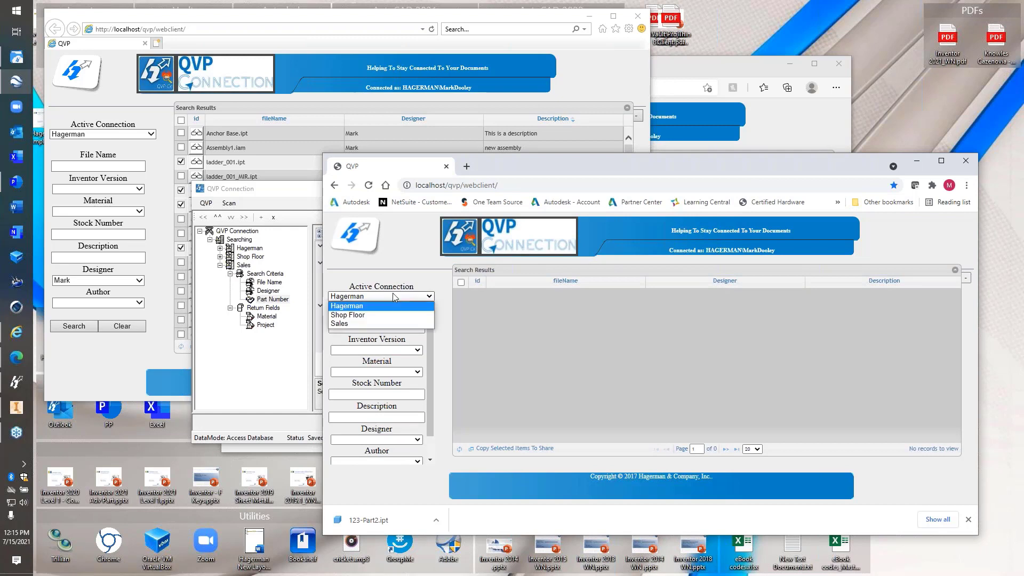
click(368, 324)
click(372, 372)
text(12)
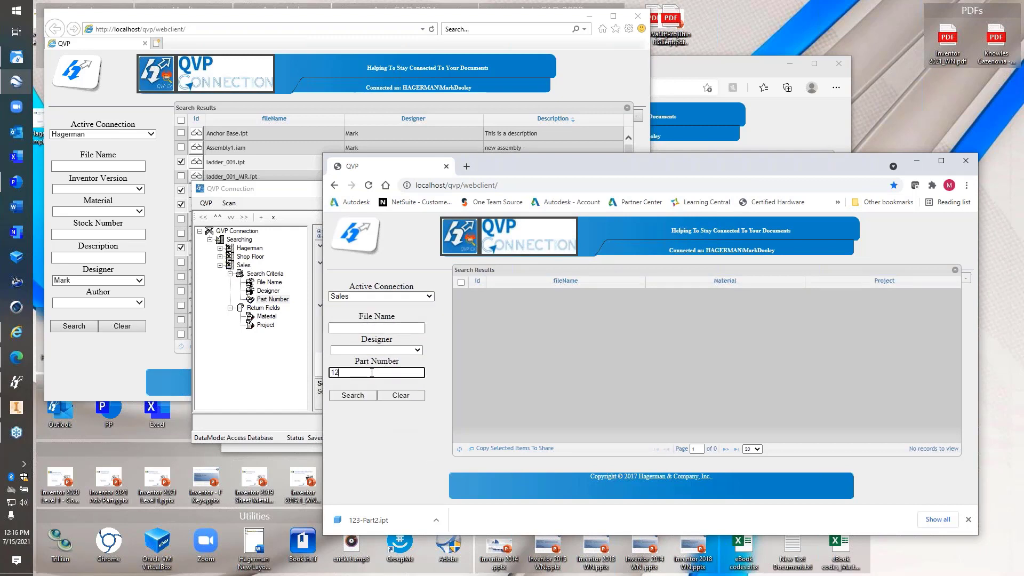
key(Return)
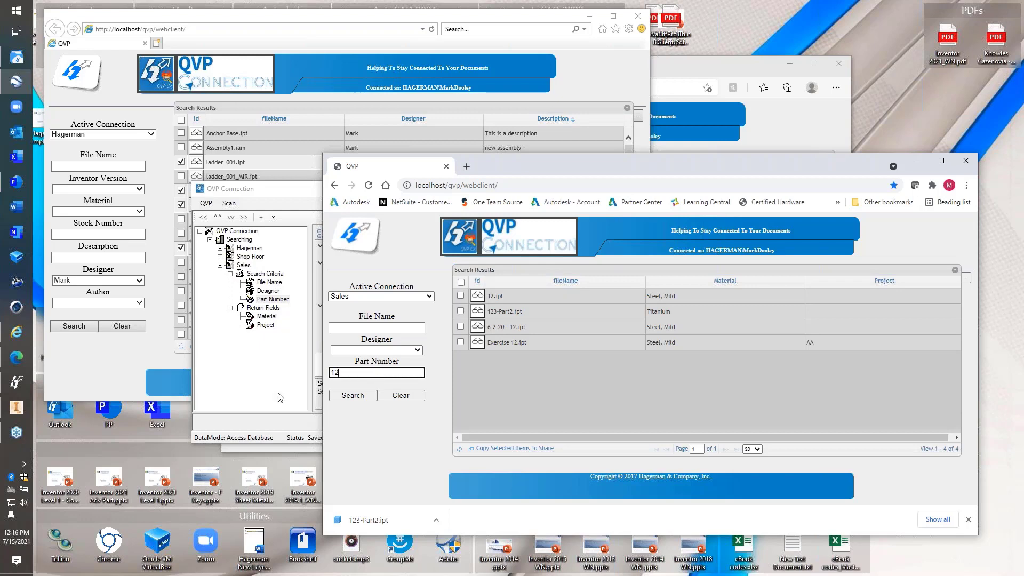
click(265, 346)
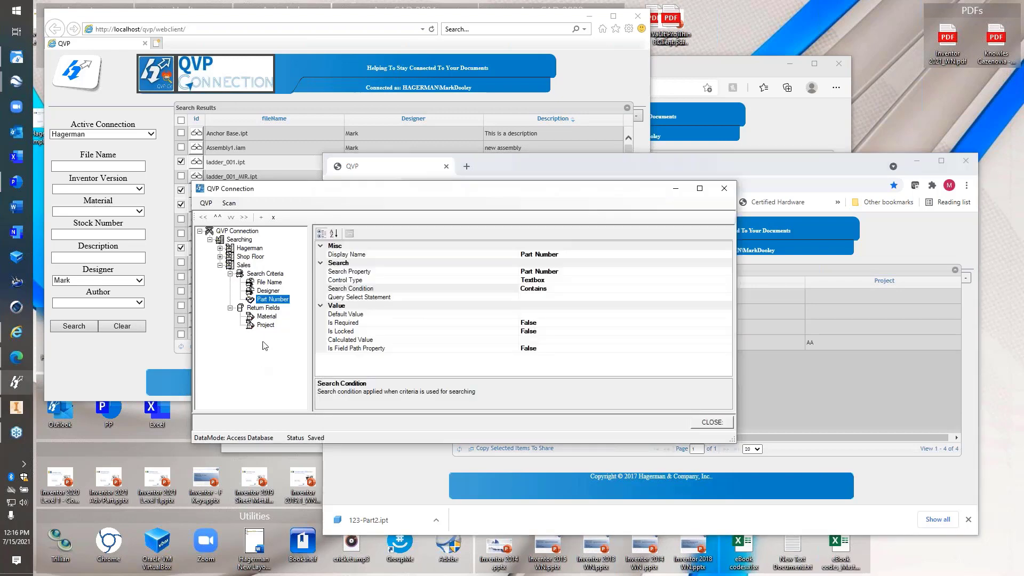
Add a Description return field to Sales captioned 'DWG Description' and save the configuration
right_click(273, 310)
click(295, 318)
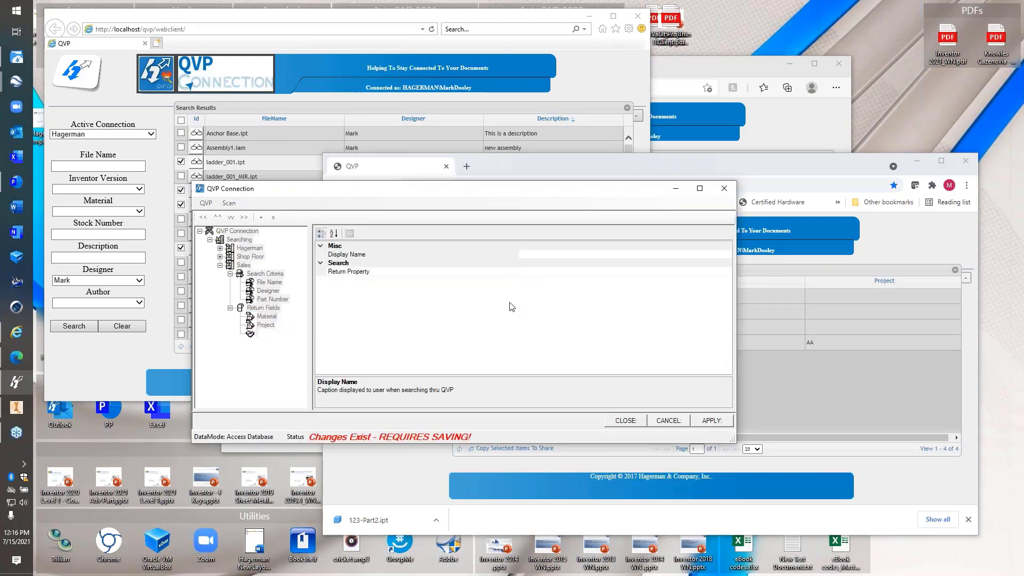
click(723, 270)
click(728, 271)
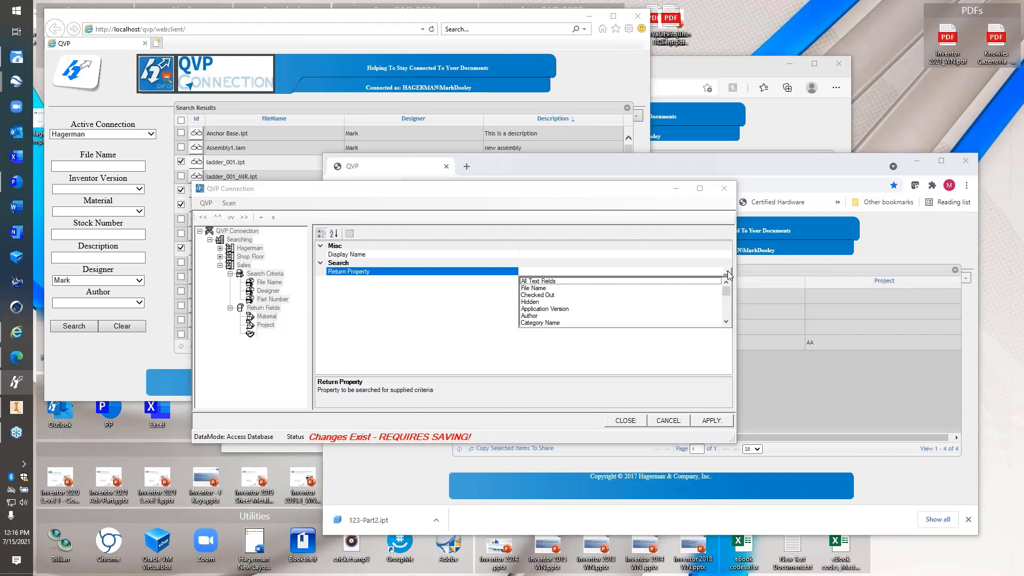
scroll(652, 312, down, 3)
scroll(649, 314, down, 1)
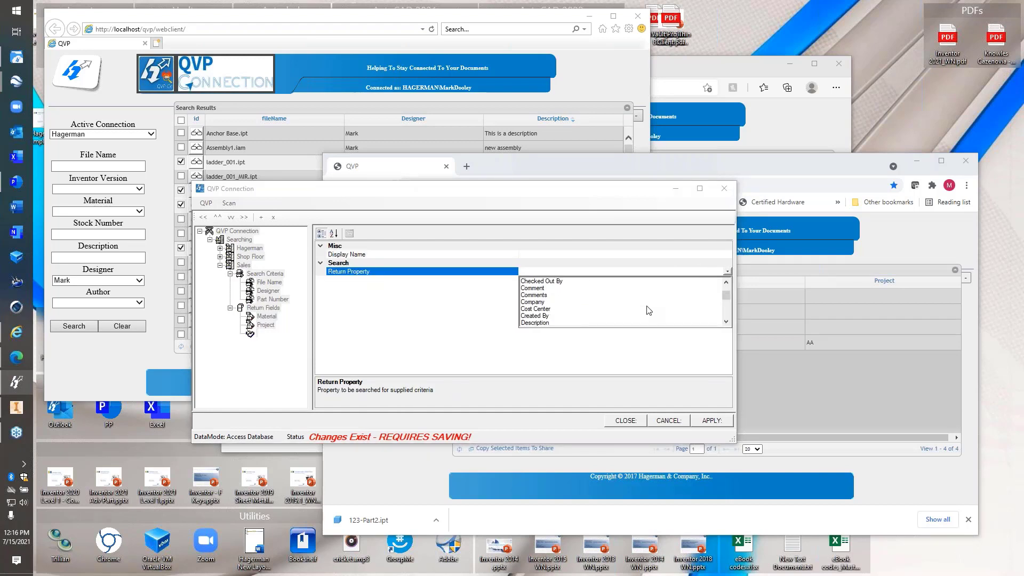
click(550, 323)
click(582, 255)
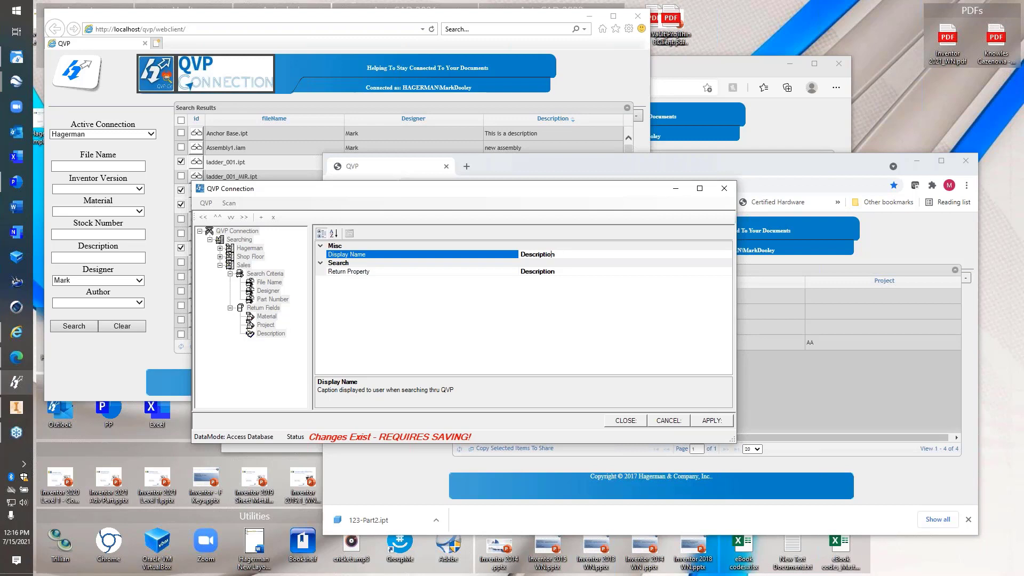
text(DWG)
click(711, 421)
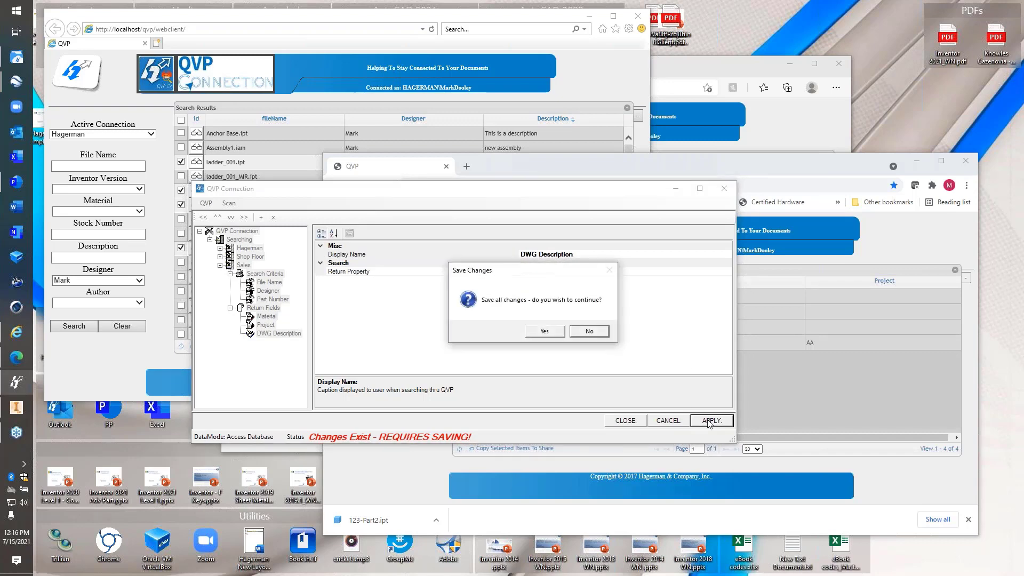
click(543, 331)
Reload the page, switch to Sales, and search Part Number 'a' instead of 12
click(419, 465)
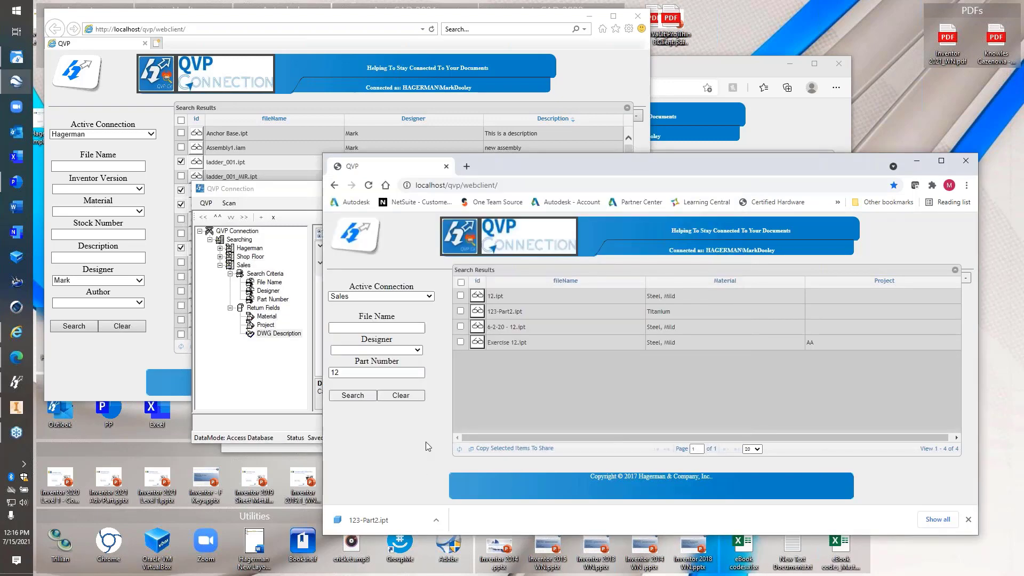
key(F5)
click(408, 296)
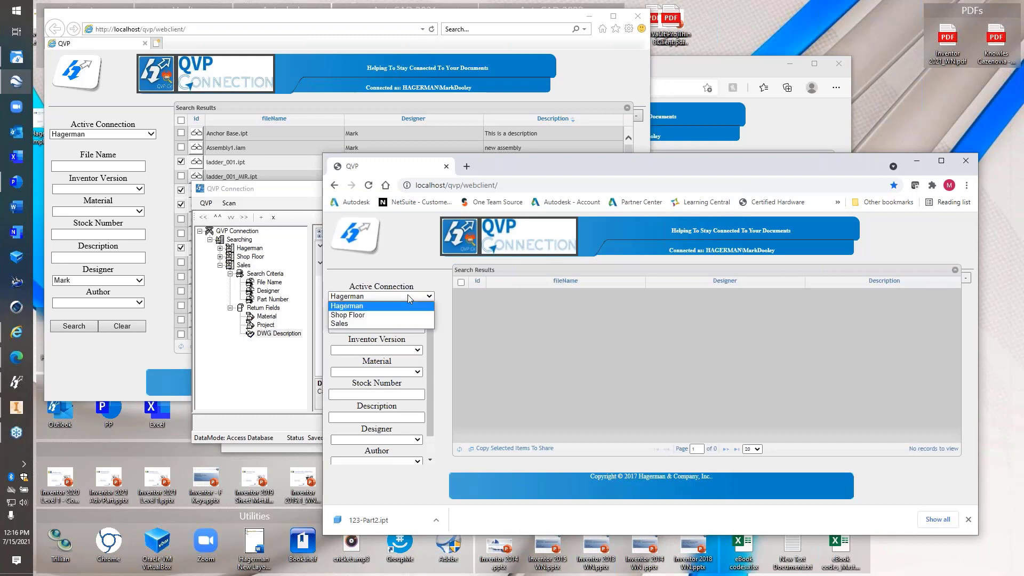
click(384, 324)
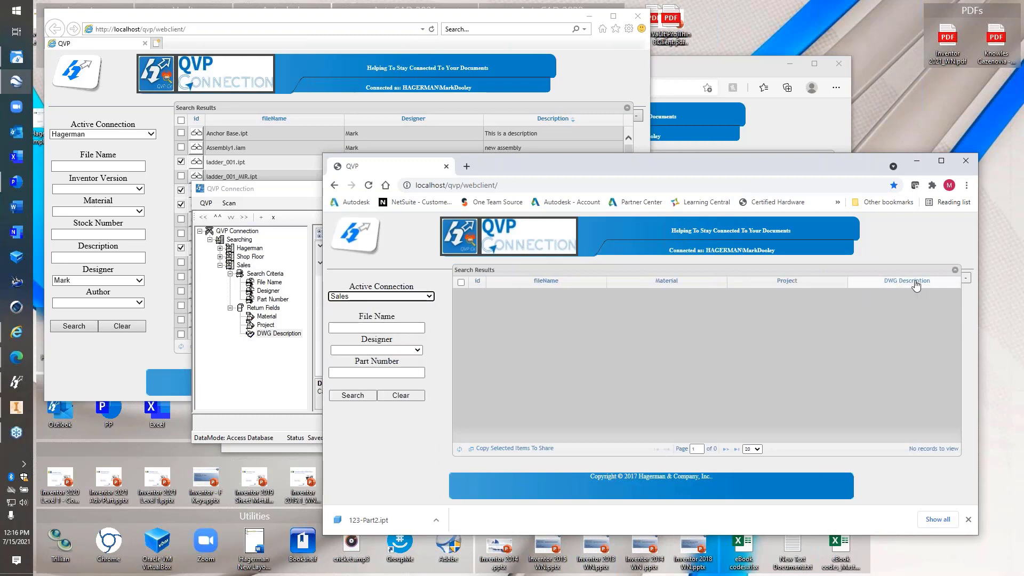
click(383, 372)
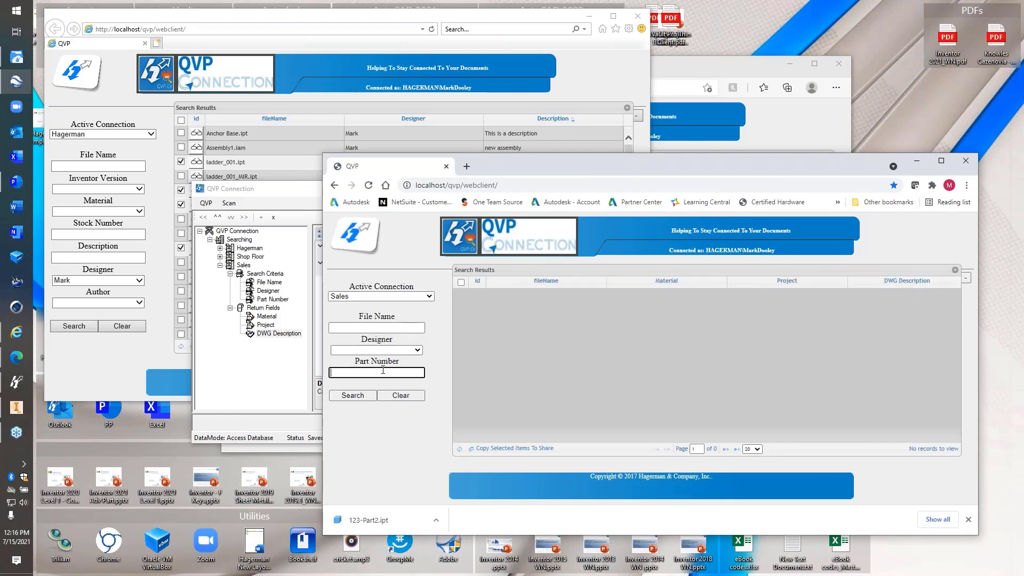
text(12)
drag(383, 370, 316, 372)
text(a)
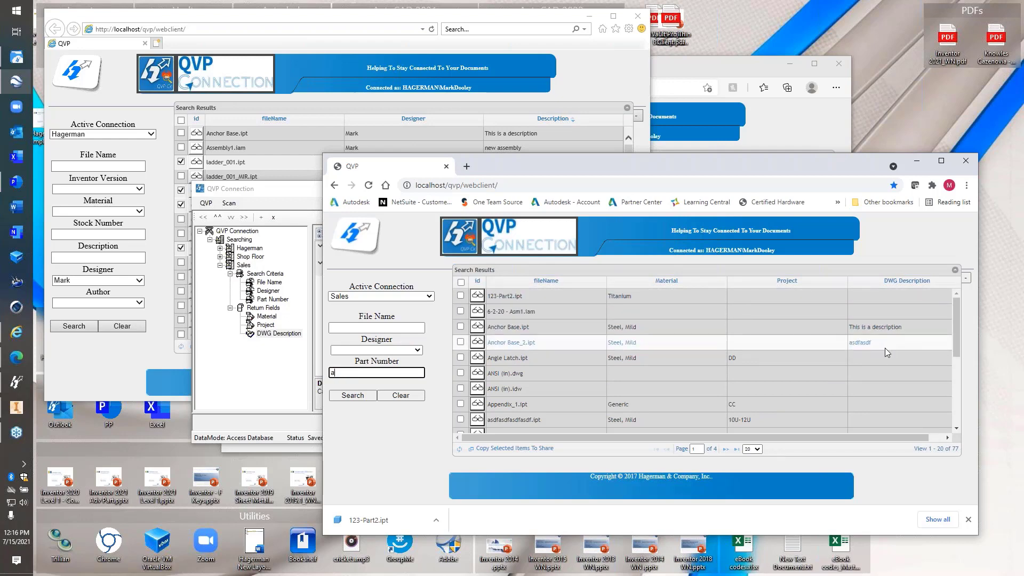
Sort the 77 results by DWG Description, then by Material in reverse order
click(908, 284)
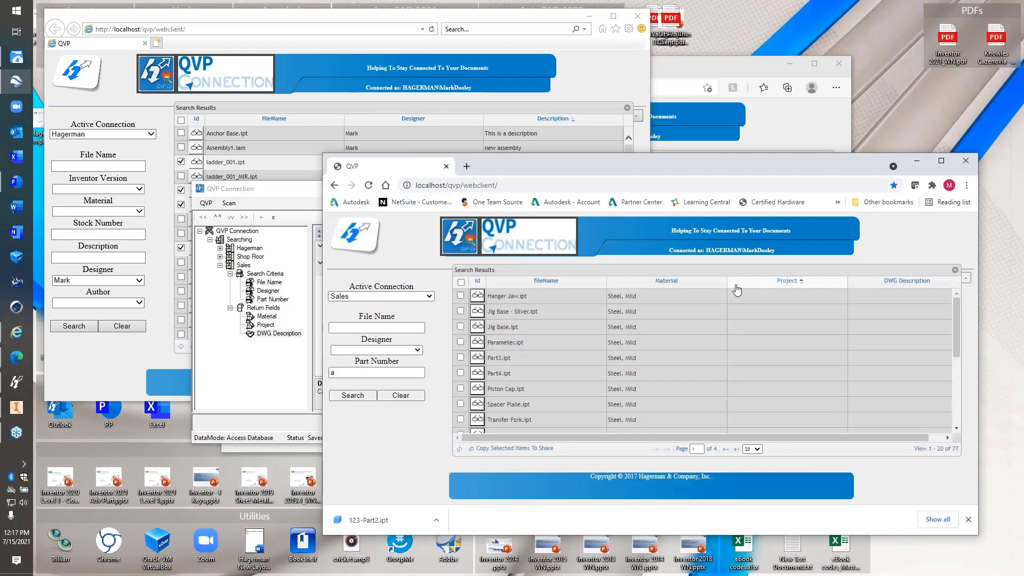
click(665, 283)
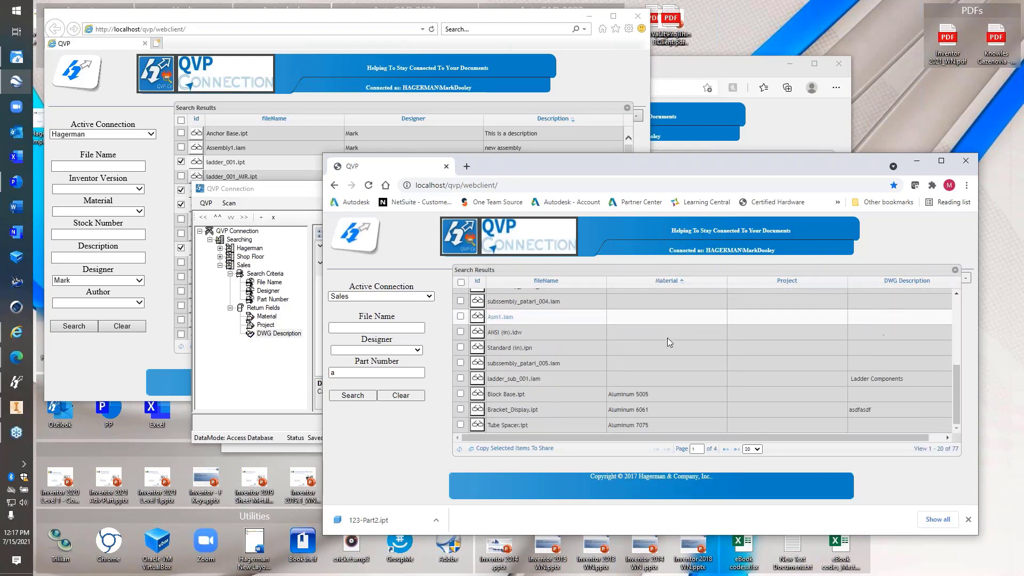
click(668, 280)
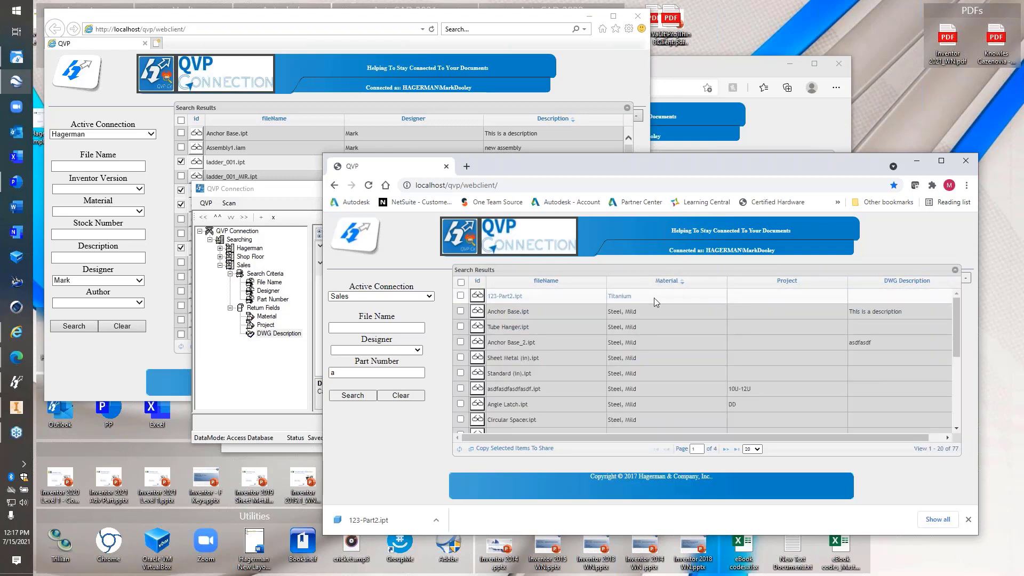
scroll(664, 332, down, 5)
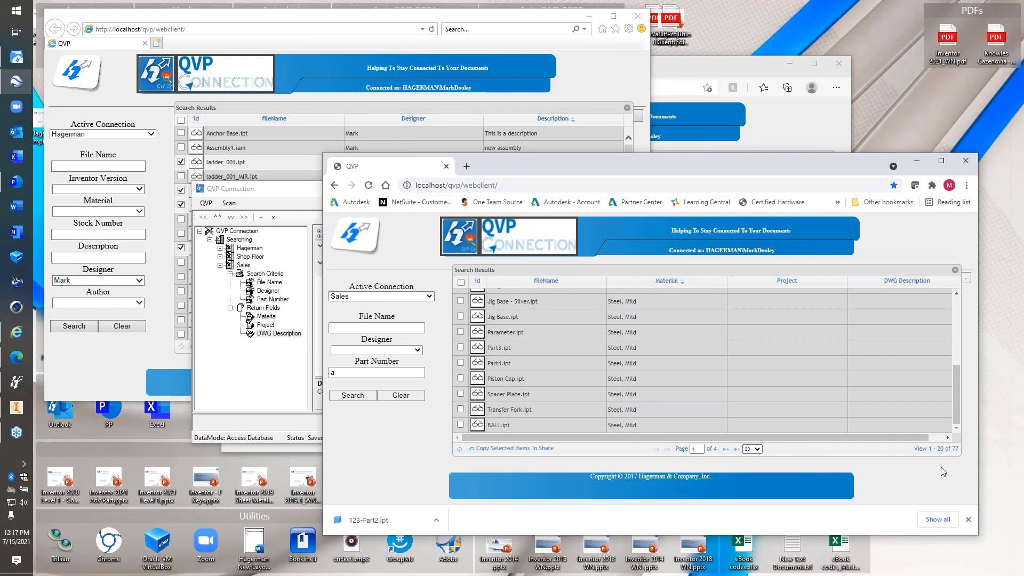
Show 100 results per page so all 77 parts appear on one page
click(756, 450)
click(748, 482)
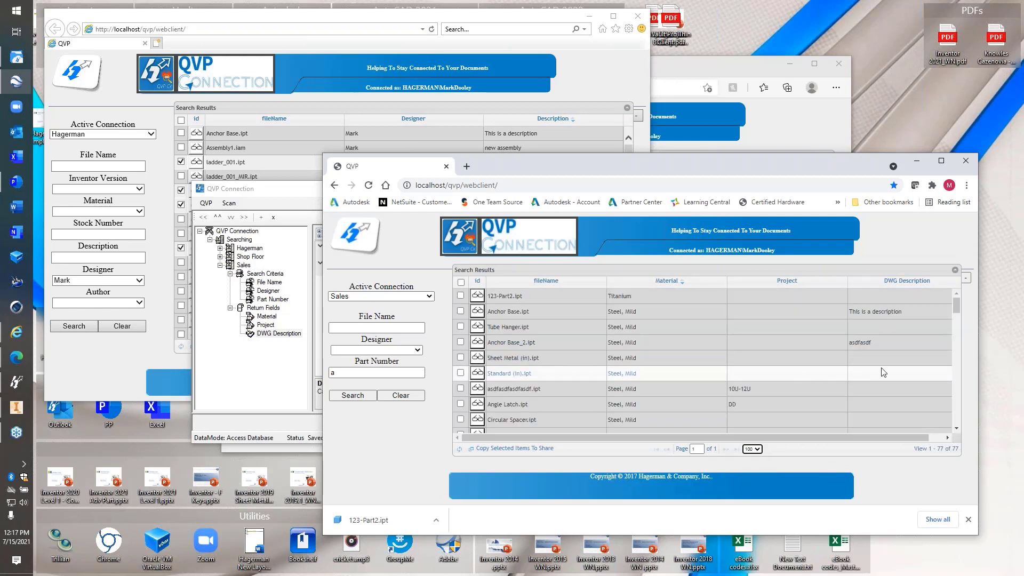
mouse_move(958, 306)
mouse_down()
mouse_move(959, 417)
mouse_move(958, 296)
mouse_up()
Tick Anchor Base_2.ipt, Sheet Metal (in).ipt and Standard (in).ipt, then download Anchor Base_2.ipt
click(461, 342)
click(460, 358)
click(460, 373)
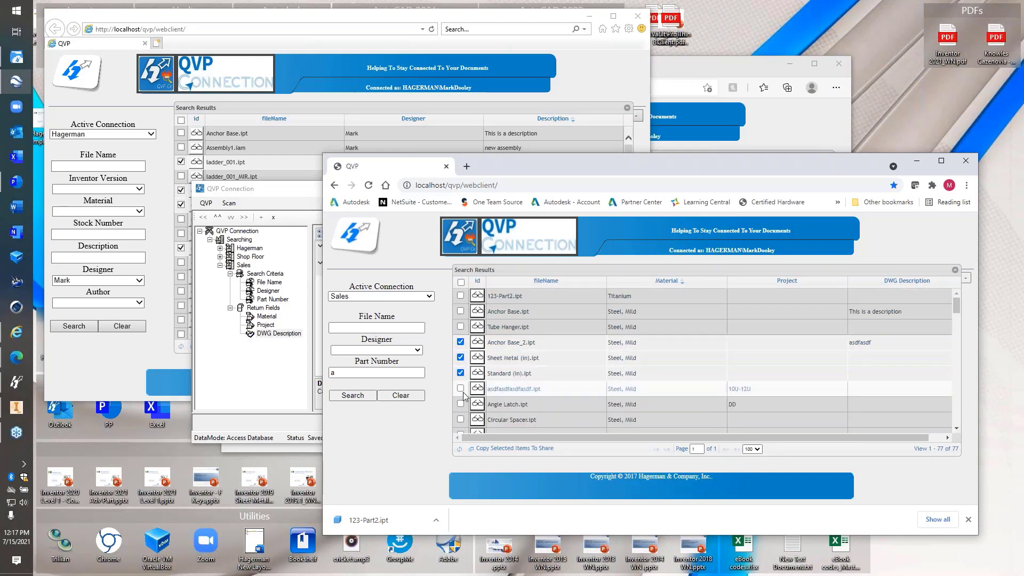
click(477, 342)
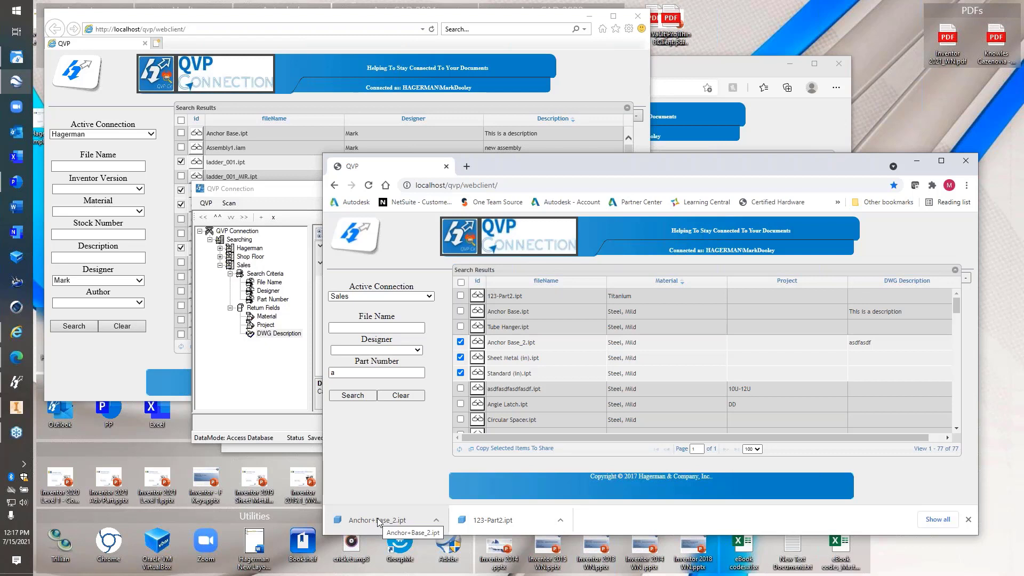
click(299, 427)
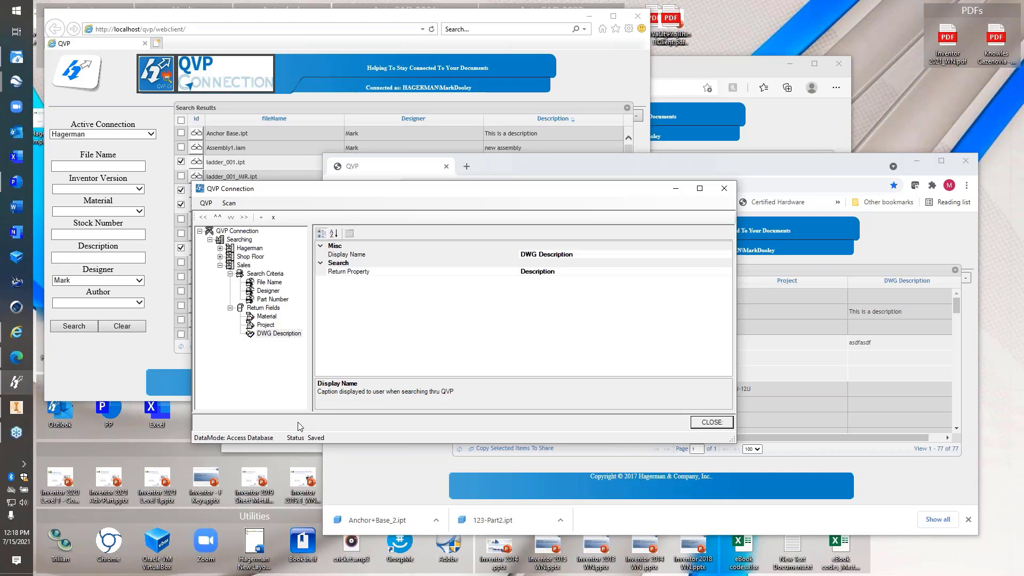
Inspect the Sales and Shop Floor configuration properties in the QVP Connection configuration tool
click(566, 163)
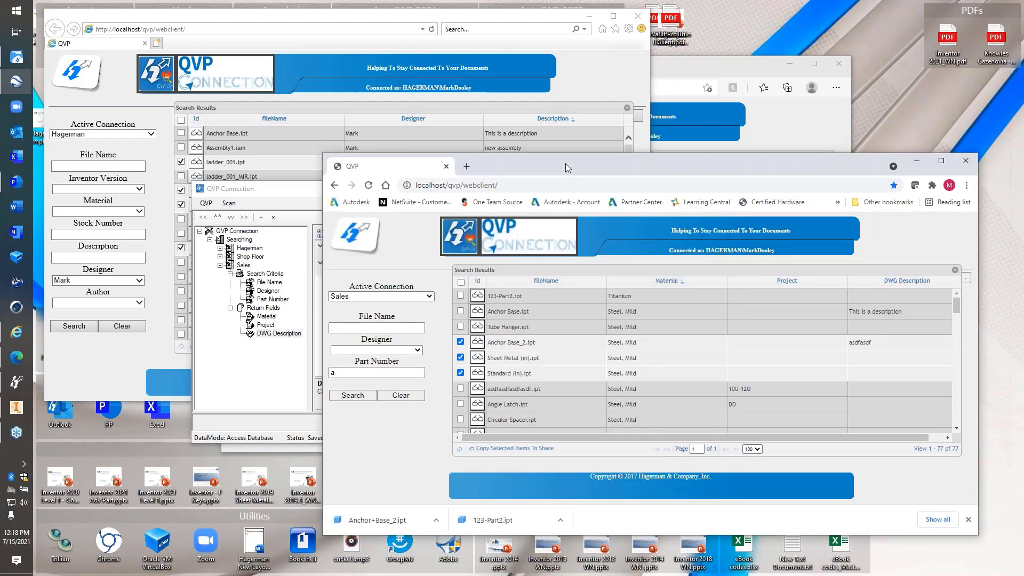
click(312, 192)
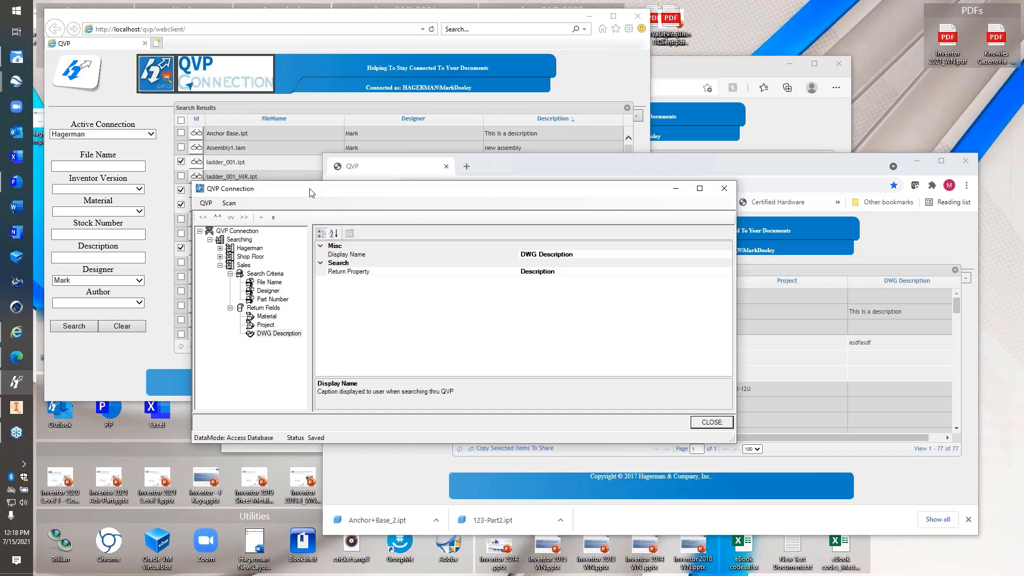
click(244, 266)
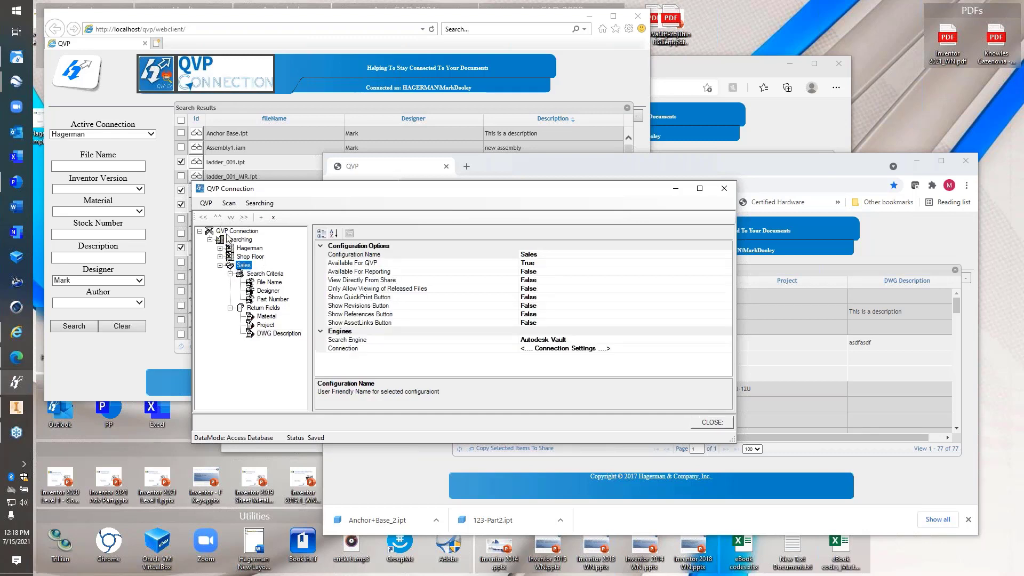
click(257, 259)
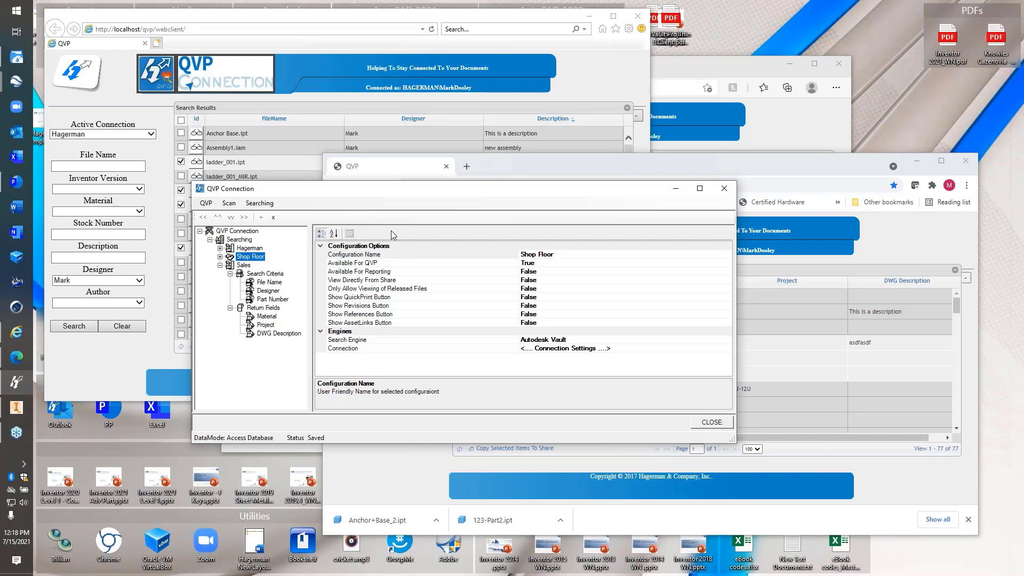
Reload the Internet Explorer QVP page and search the Sales connection for Part Number '12'
click(162, 114)
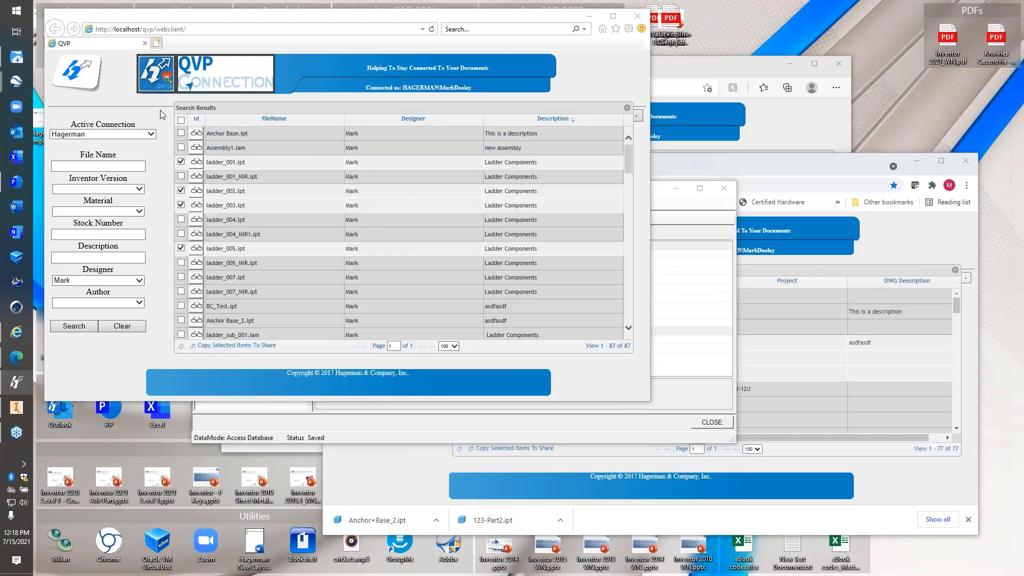
key(F5)
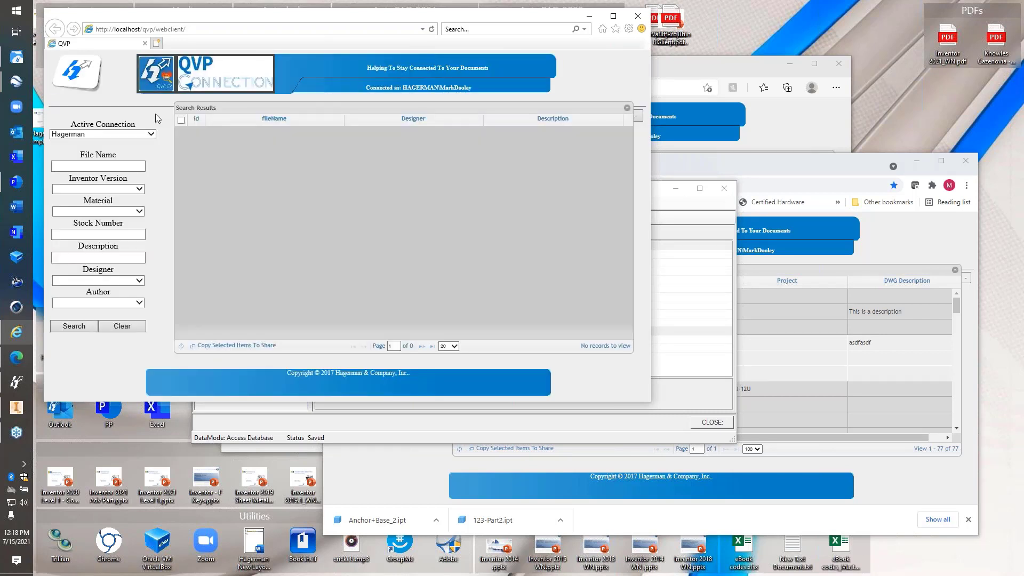
click(133, 136)
click(113, 152)
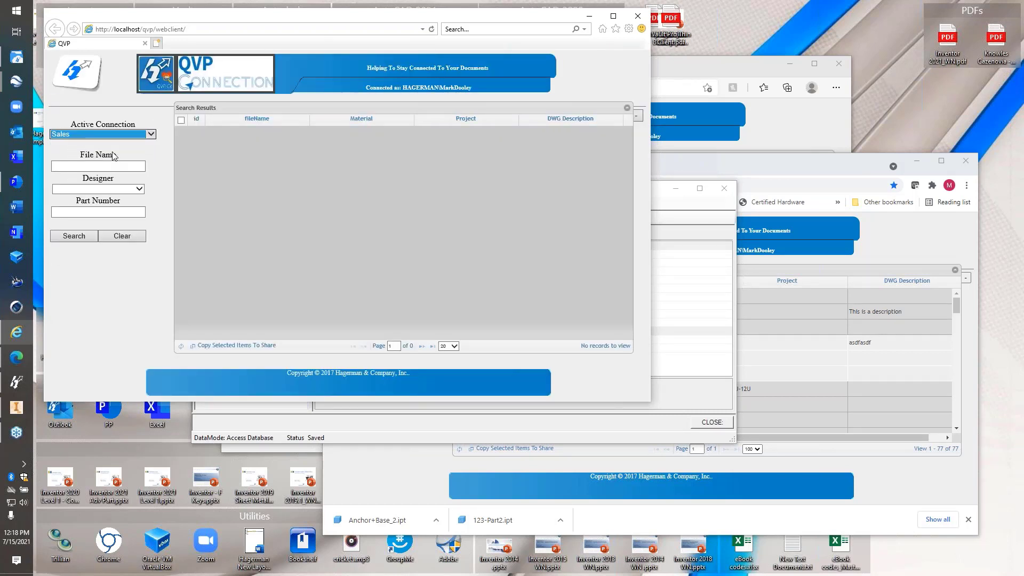
click(105, 212)
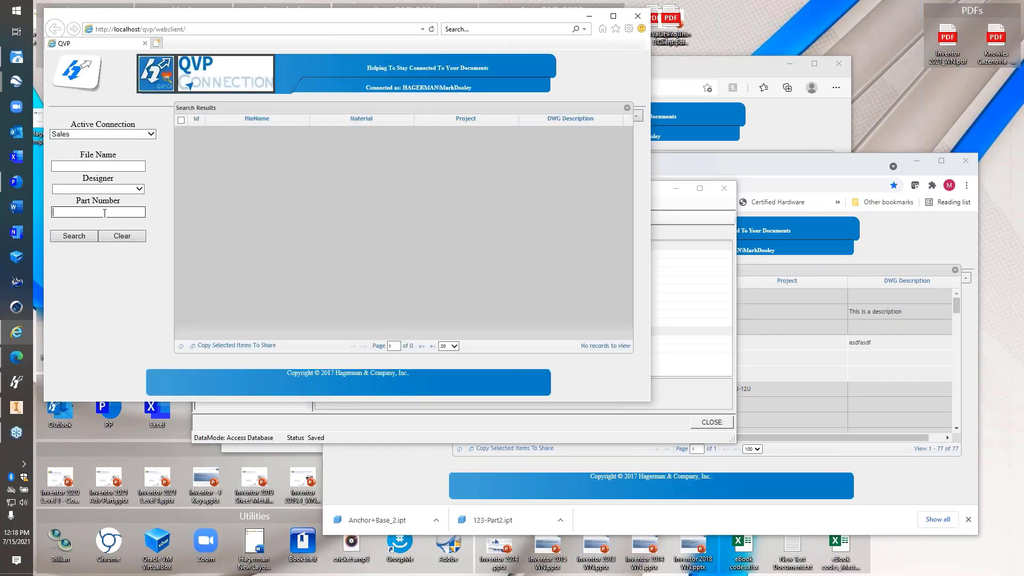
text(12)
key(Return)
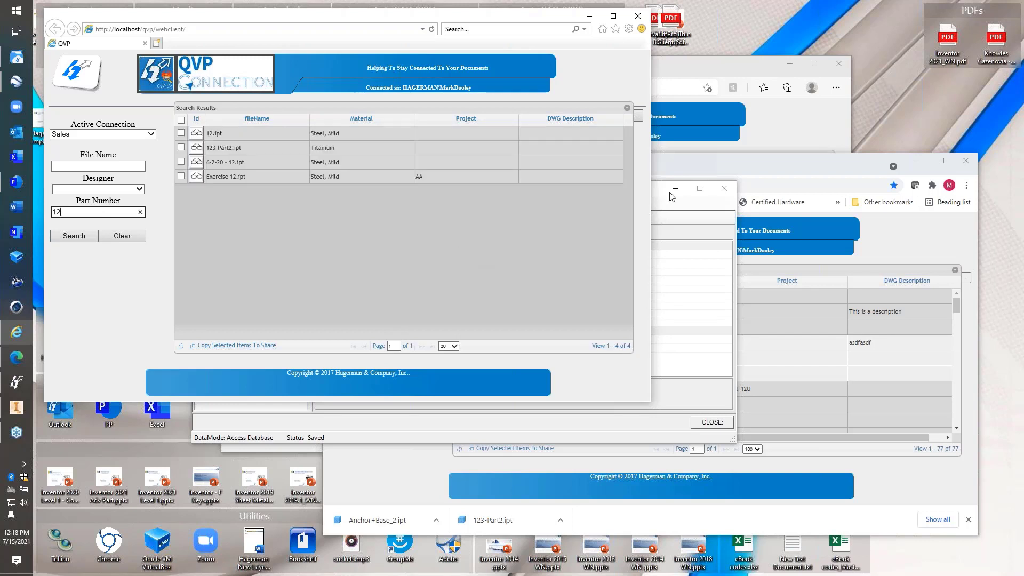
In Edge, search Sales for Part Number '12' filtered by designer, narrowing results to 123-Part2.ipt
click(776, 128)
click(286, 183)
click(294, 211)
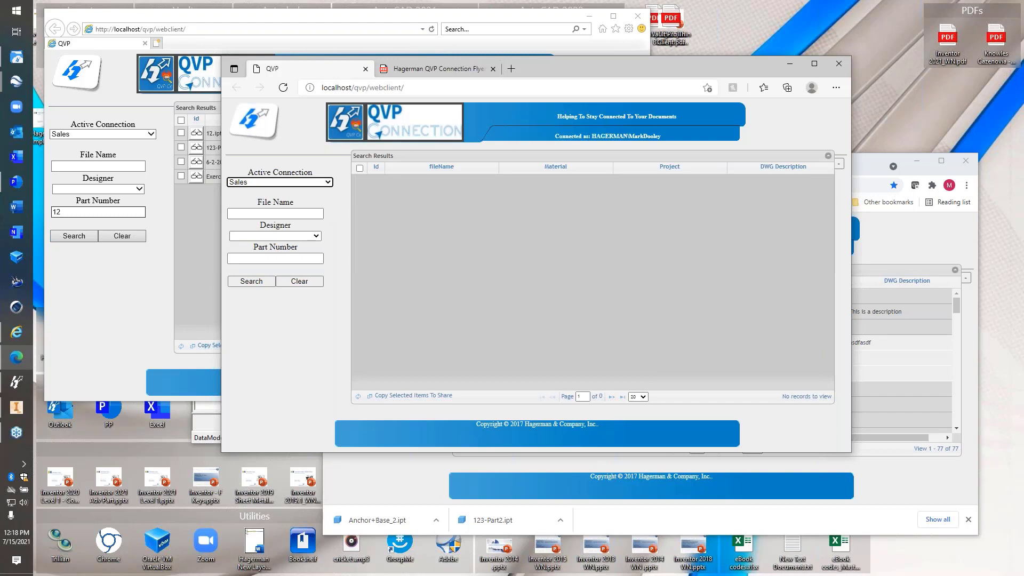
click(278, 259)
text(12)
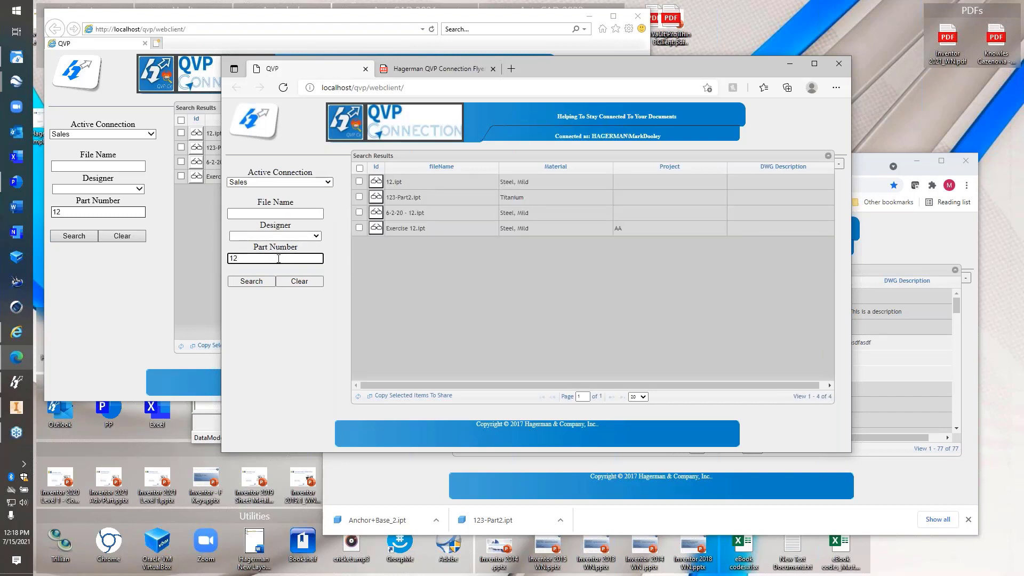
click(318, 236)
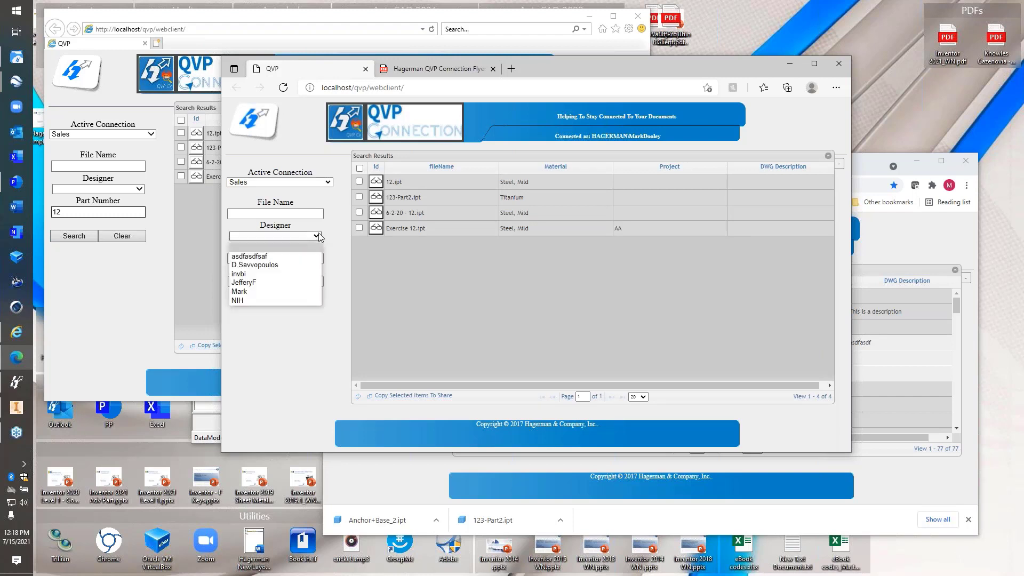
click(248, 291)
click(247, 285)
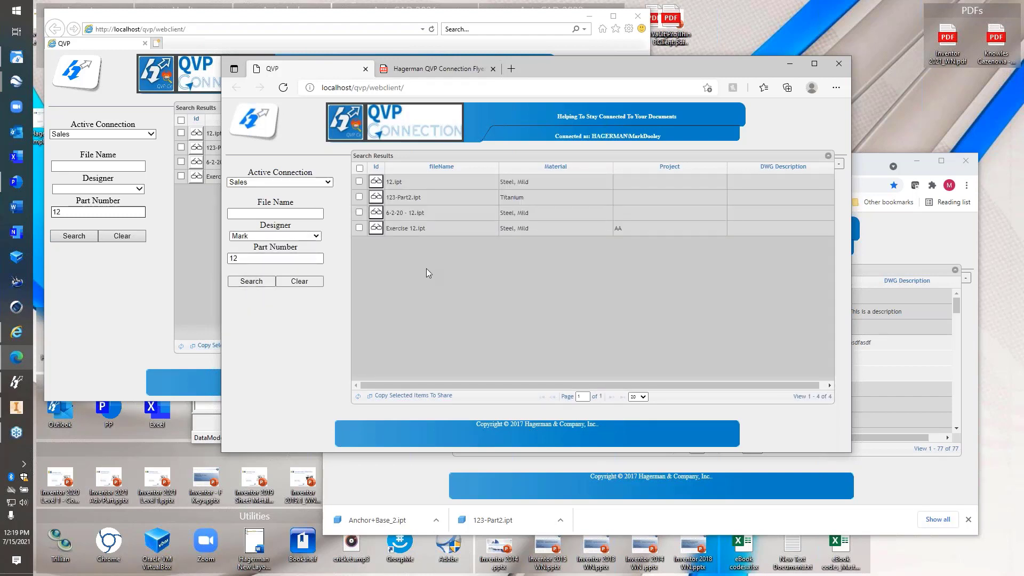
click(290, 259)
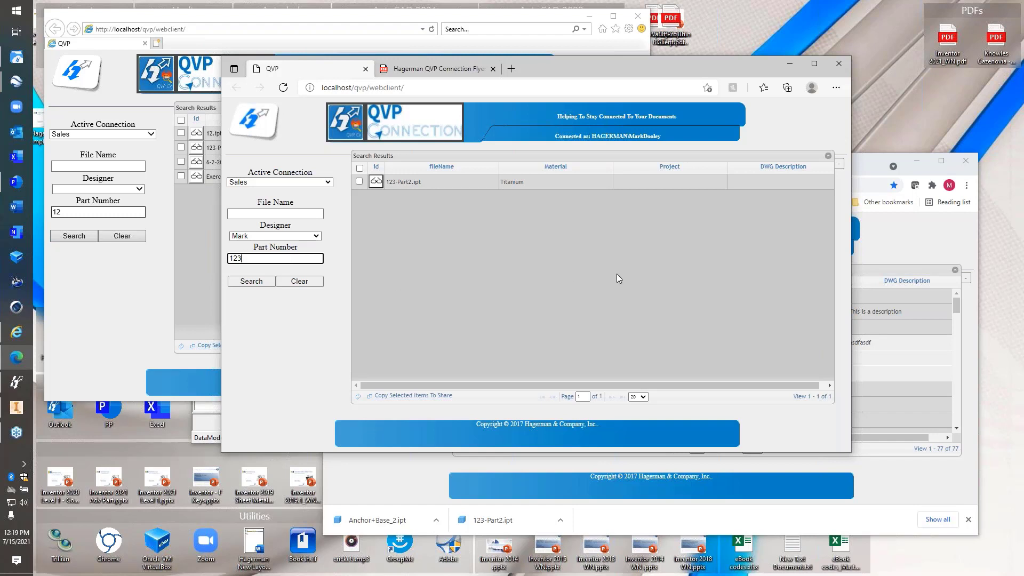
key(alt+Tab)
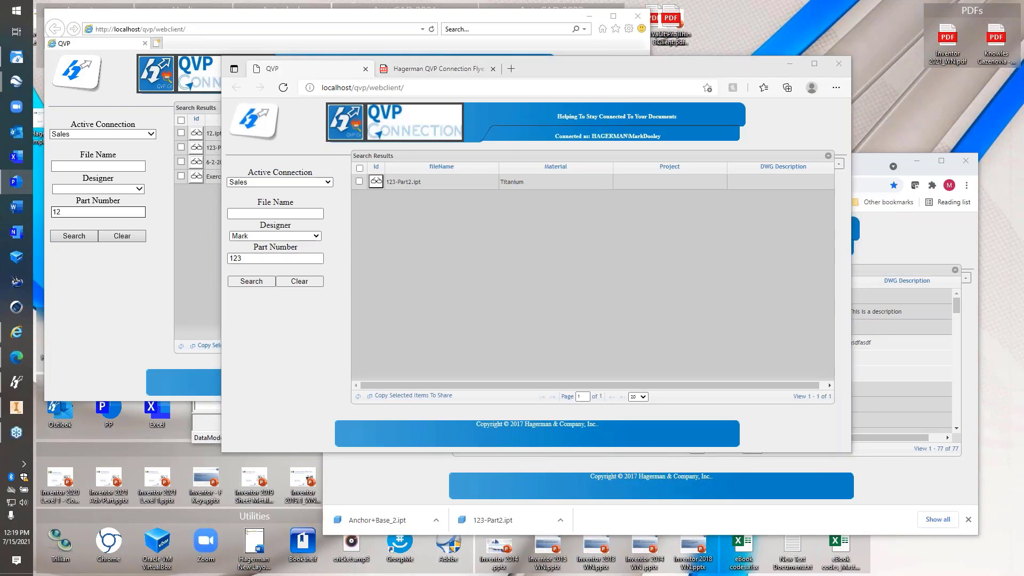